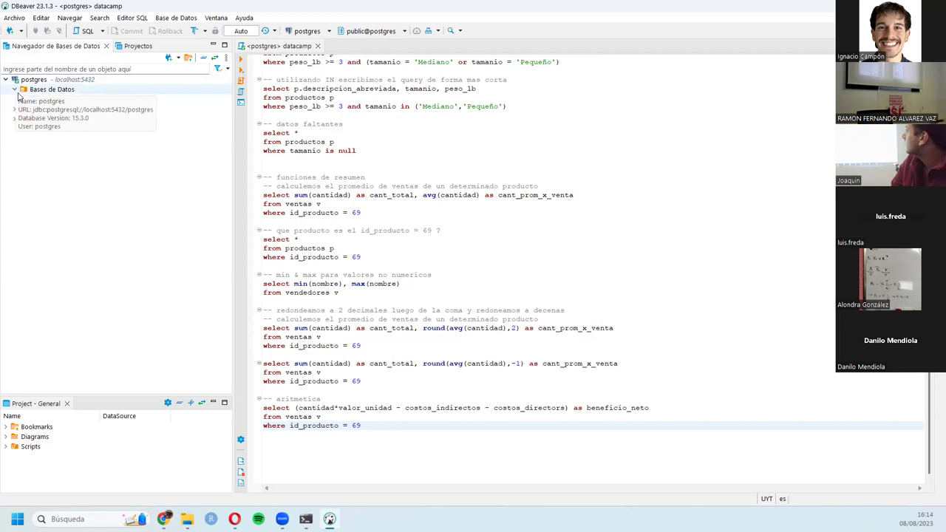
# - Expand the postgres database's public schema down to its list of tables
pyautogui.click(14, 90)
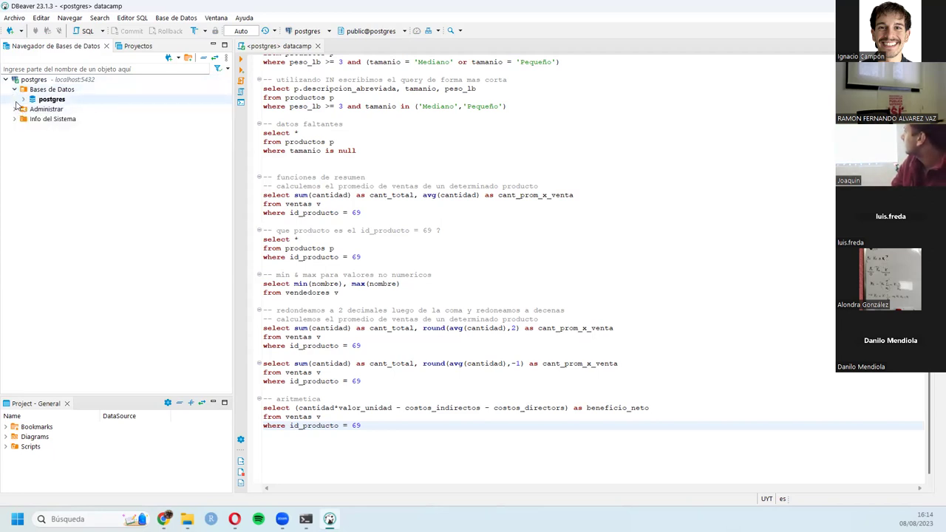
pyautogui.click(23, 99)
pyautogui.click(32, 109)
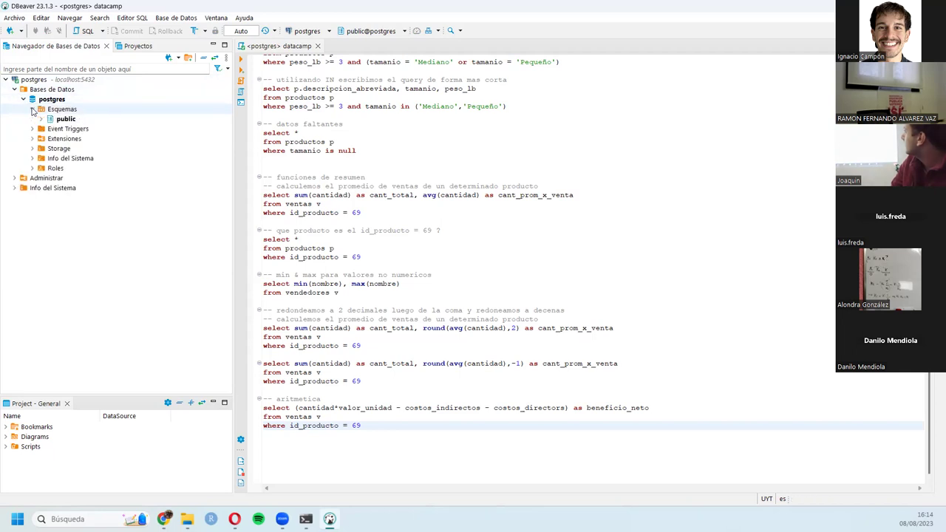
pyautogui.click(41, 119)
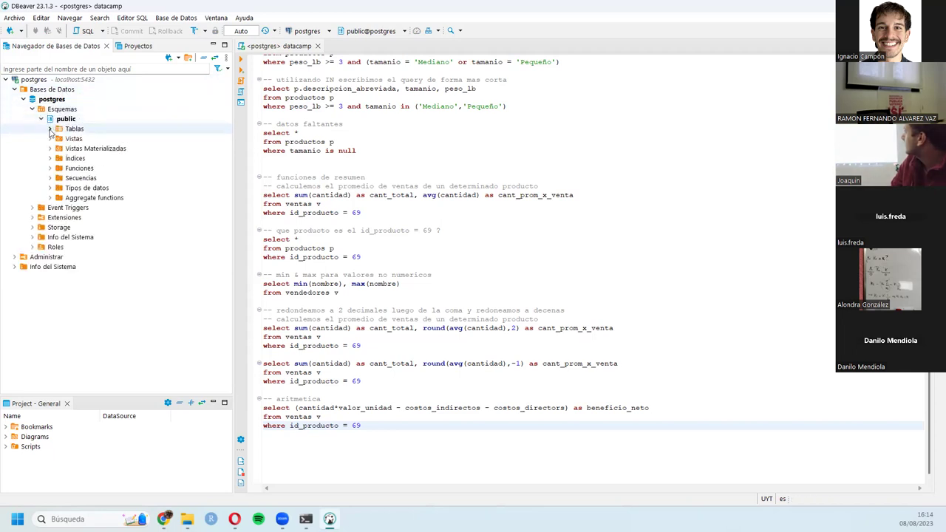
pyautogui.click(50, 129)
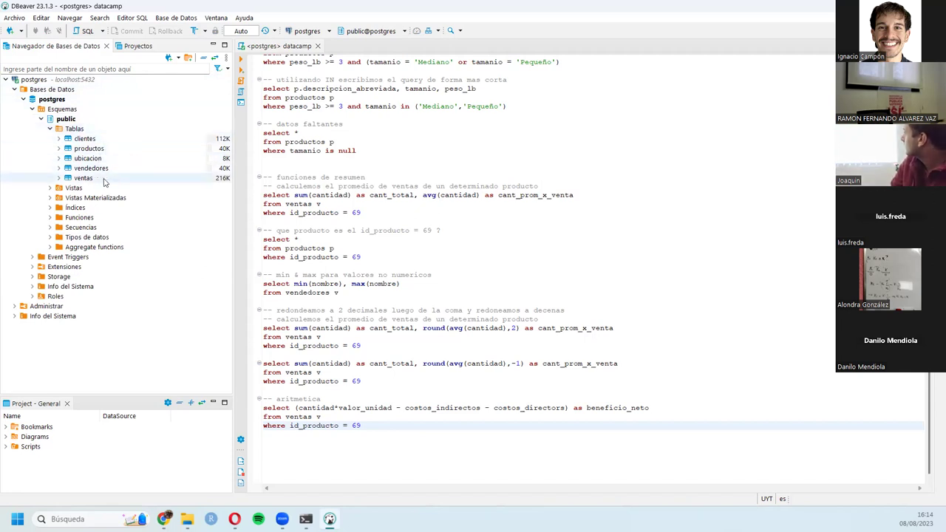
# - Start a CSV data import into the public schema's tables, choosing clientes.csv, productos.csv, ubicacion.csv, vendedores.csv and ventas.csv as input files
pyautogui.click(16, 20)
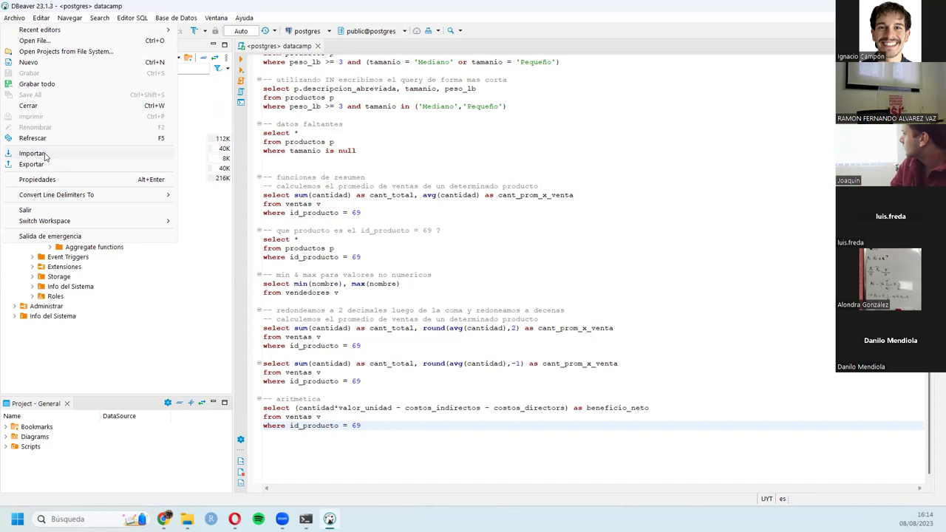
pyautogui.click(186, 139)
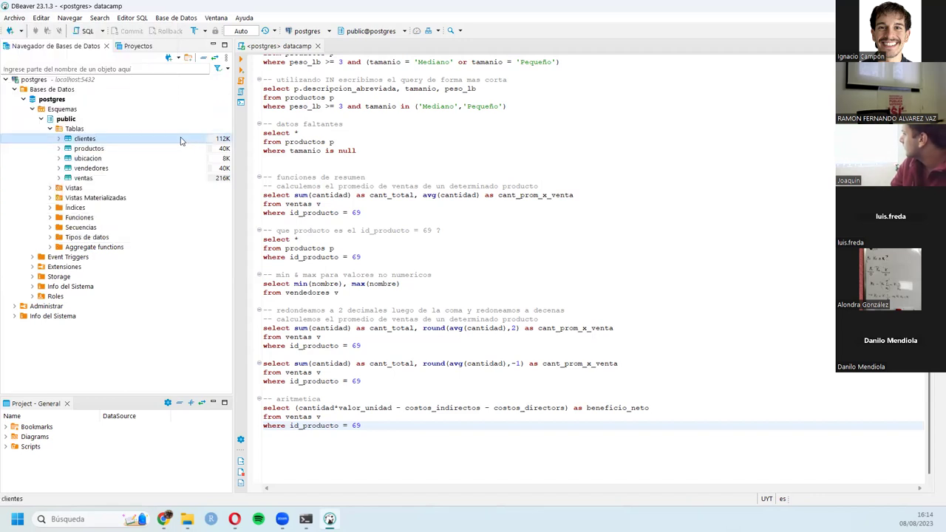
pyautogui.rightClick(81, 129)
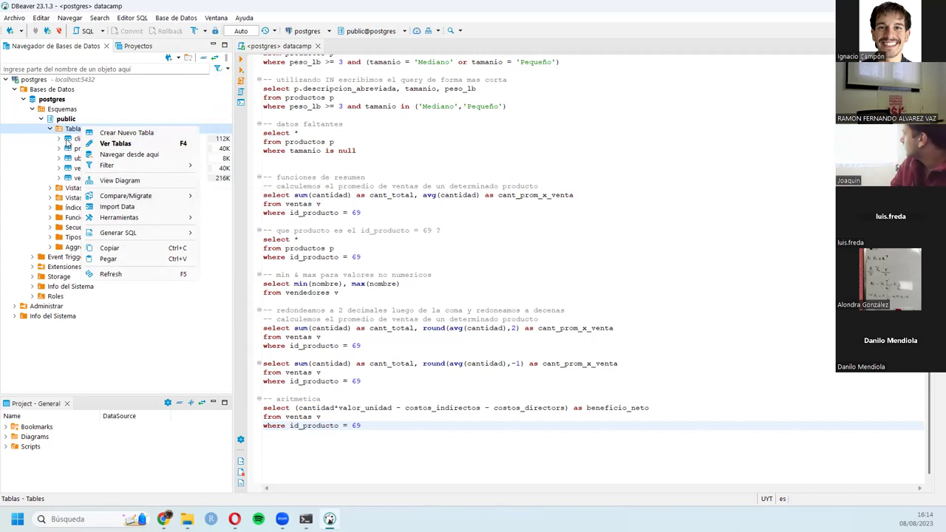
pyautogui.click(95, 207)
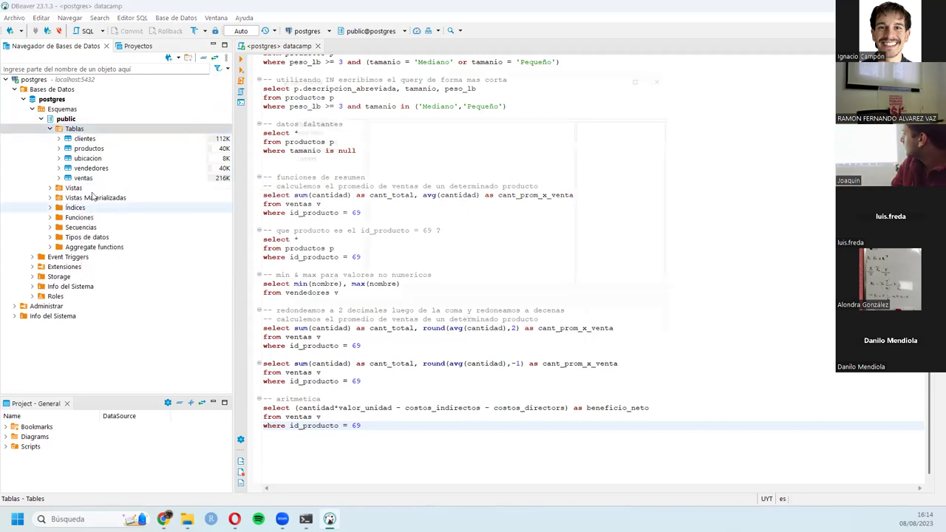
pyautogui.click(288, 122)
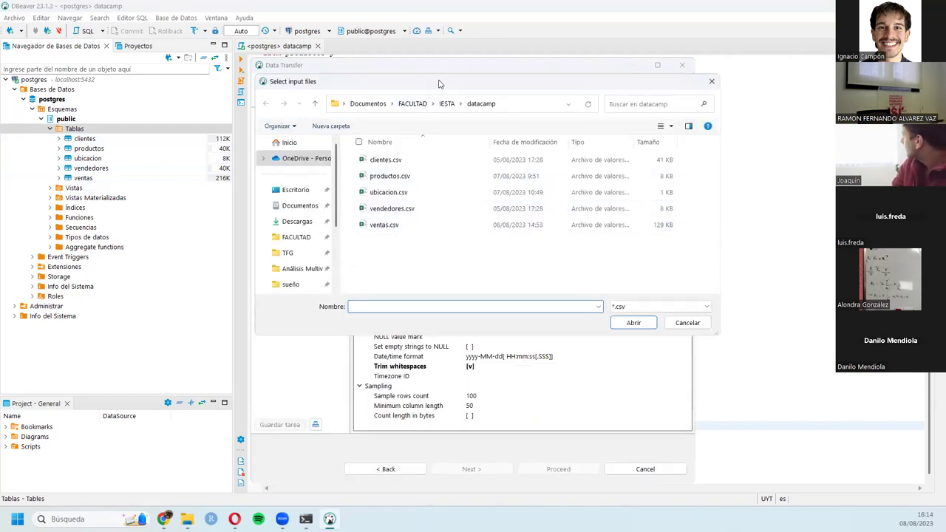
pyautogui.moveTo(438, 83); pyautogui.dragTo(643, 102)
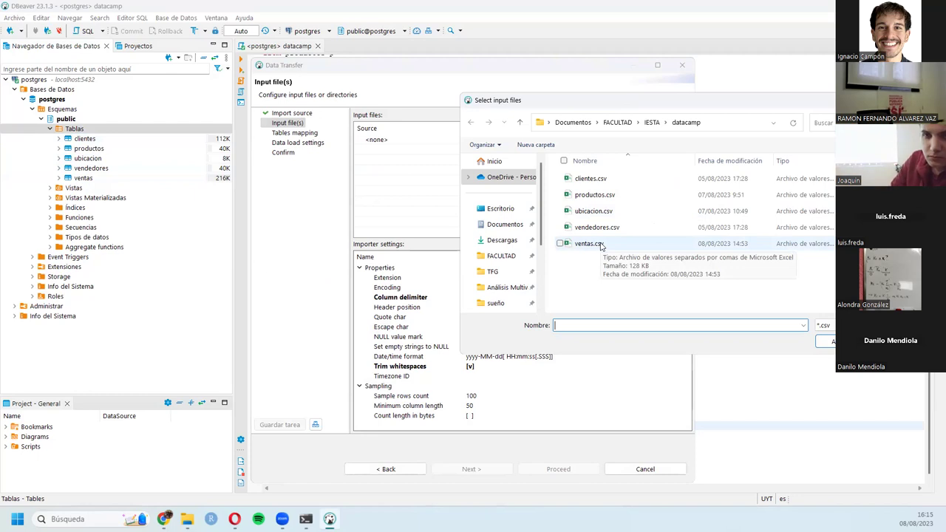
pyautogui.moveTo(623, 278); pyautogui.dragTo(571, 166)
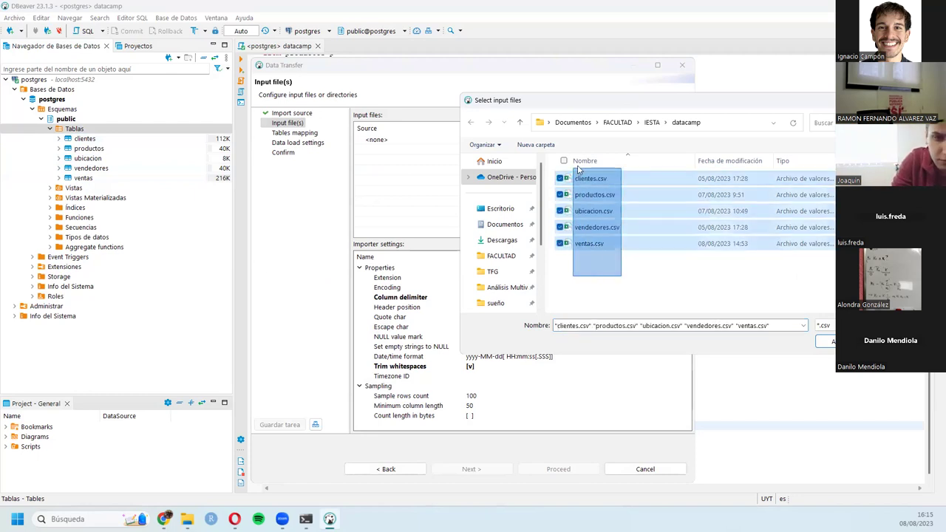
pyautogui.click(834, 340)
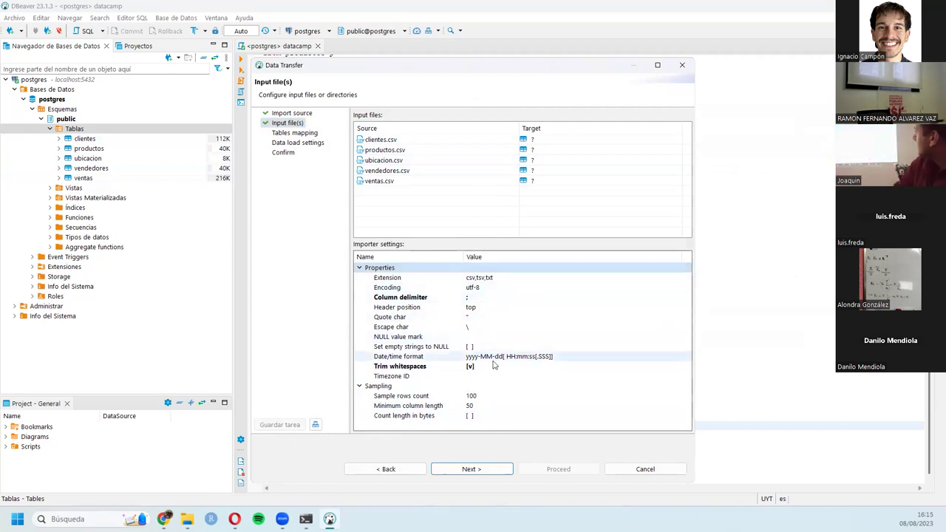
# - Run the import with the existing table mappings and load settings, skipping all batch insert errors
pyautogui.click(500, 472)
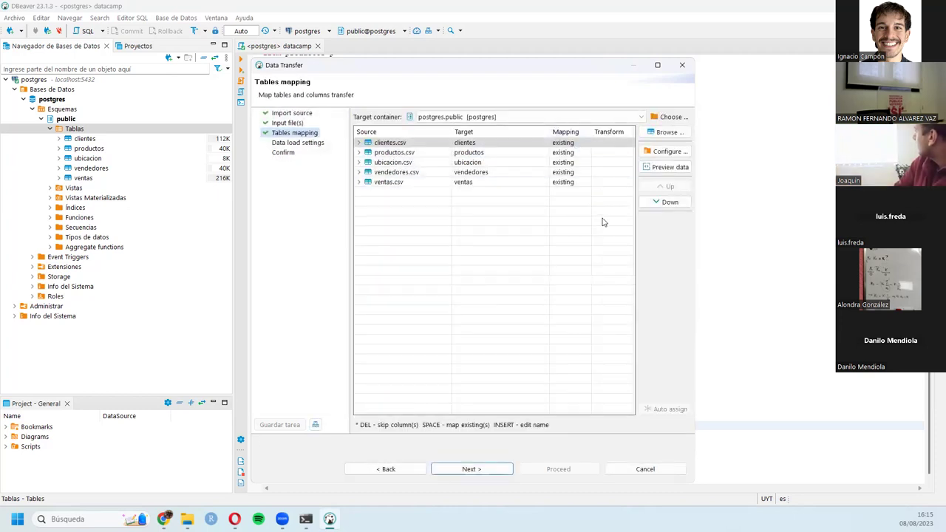
pyautogui.click(489, 472)
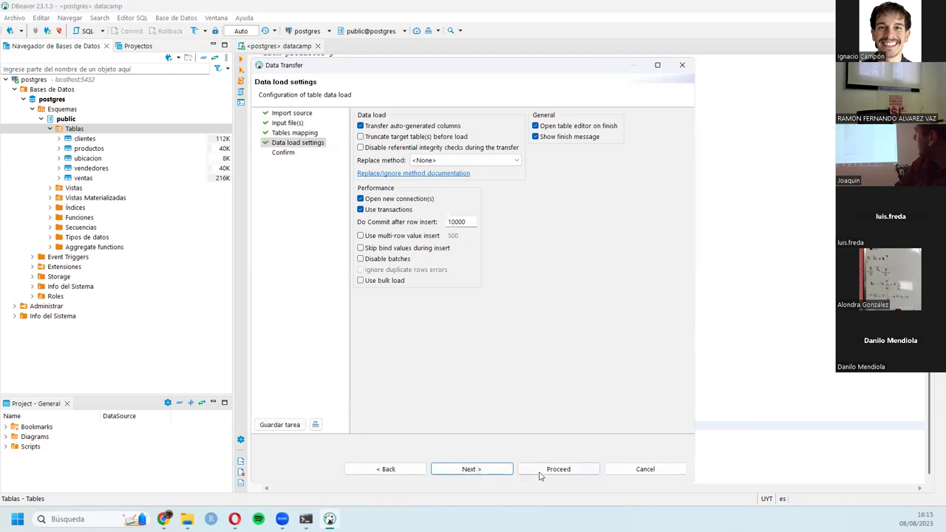
pyautogui.click(540, 473)
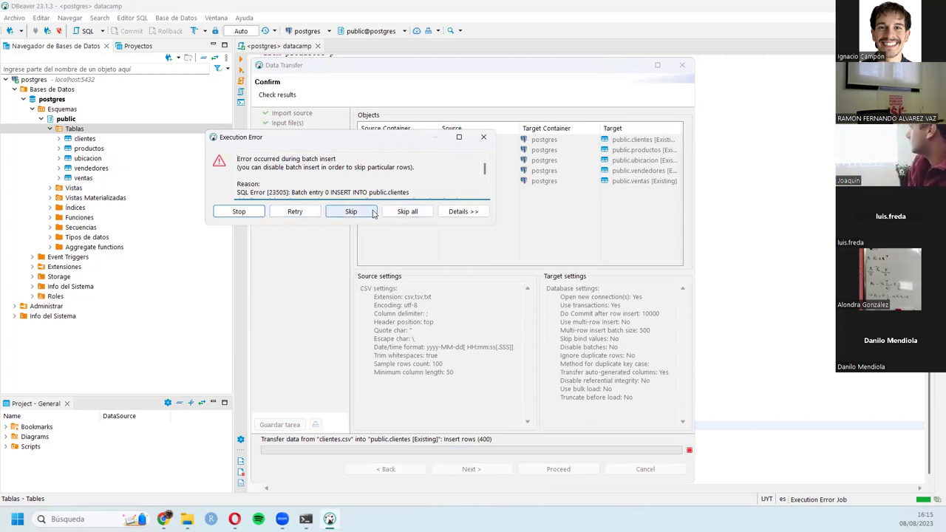
pyautogui.click(403, 216)
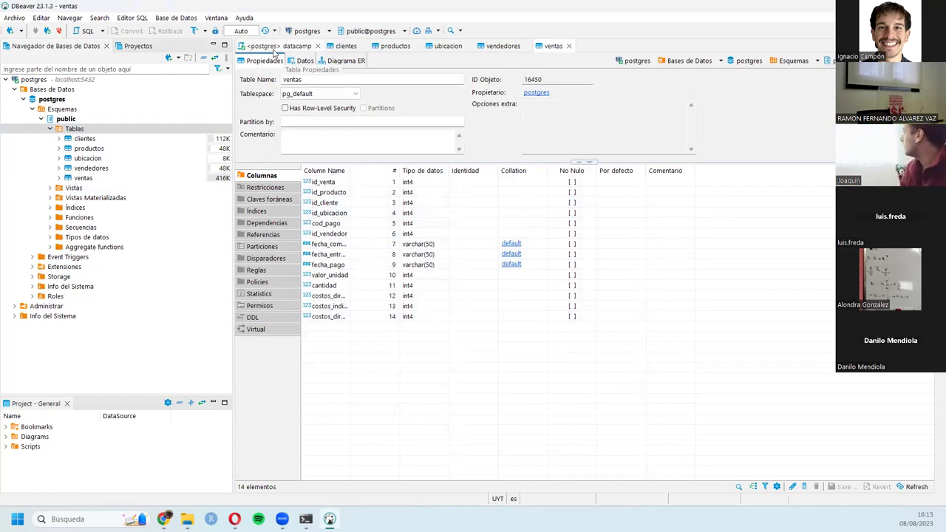
# - Look at the clientes table's properties, then open ventas.csv from File Explorer in a maximized Excel window
pyautogui.click(344, 47)
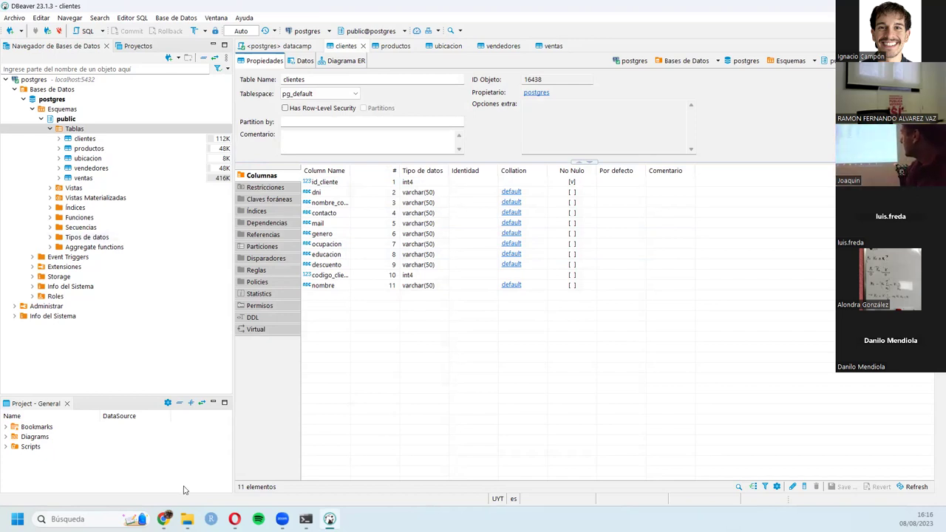
pyautogui.click(187, 519)
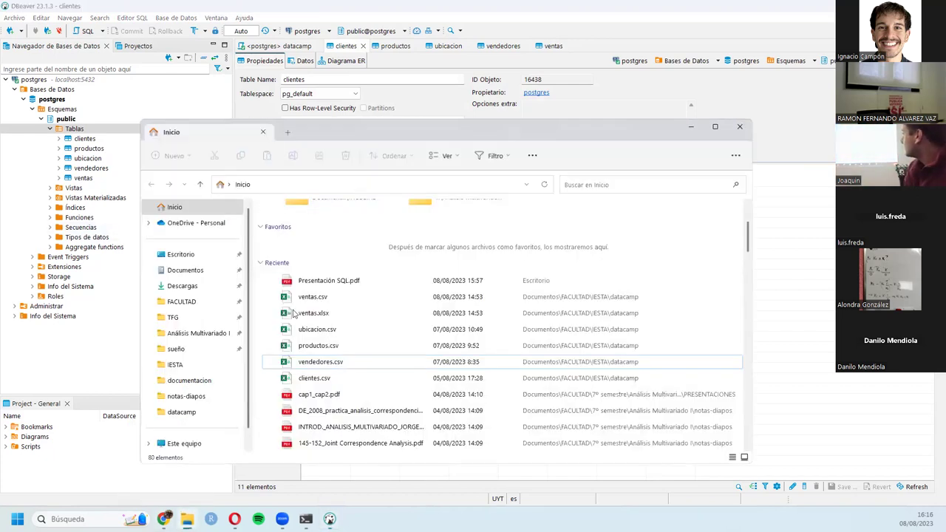
pyautogui.click(331, 299)
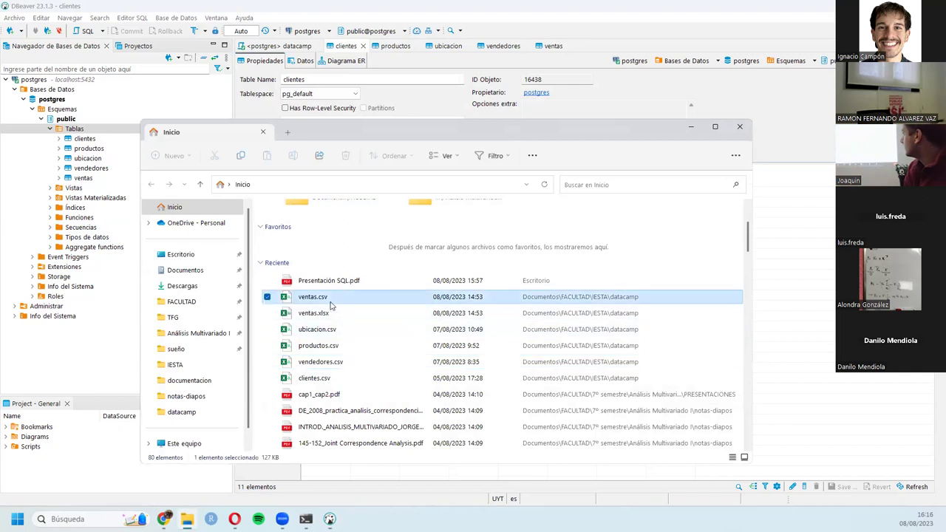
pyautogui.click(693, 129)
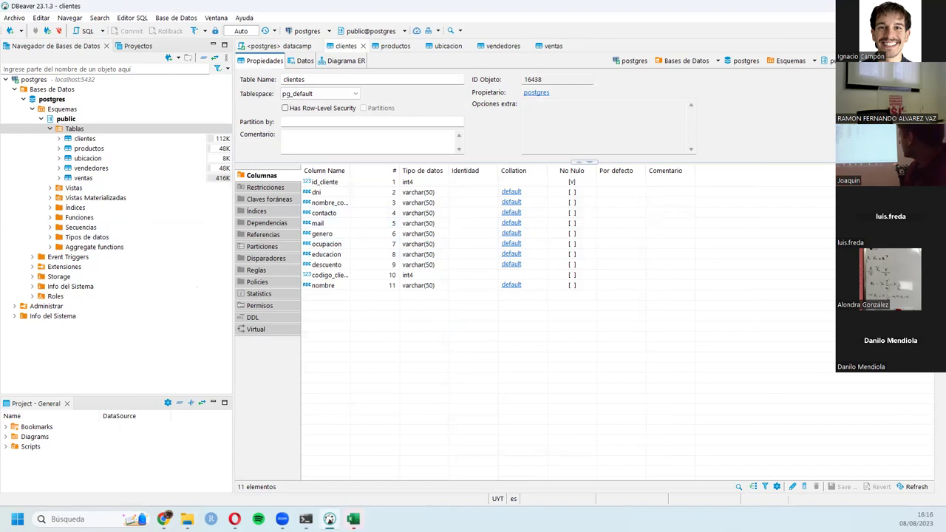
pyautogui.click(353, 519)
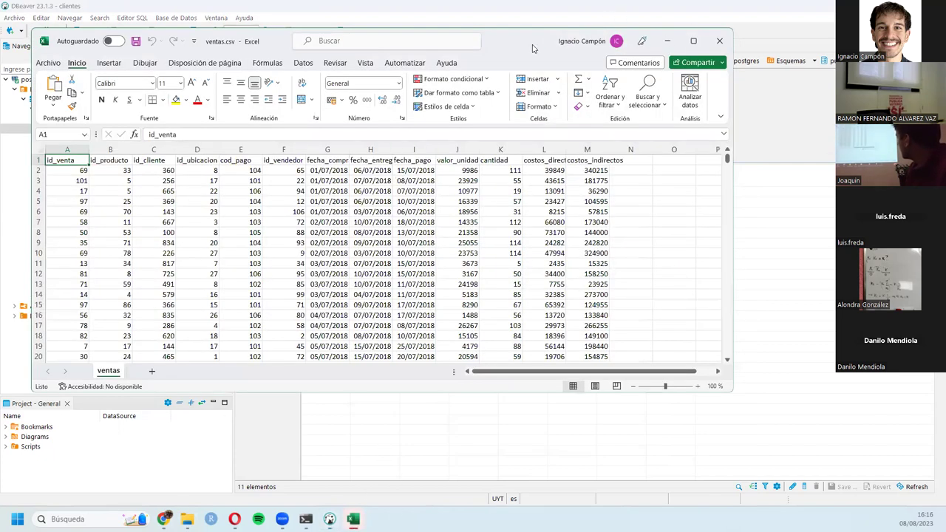
pyautogui.moveTo(530, 46); pyautogui.dragTo(728, 77)
pyautogui.click(735, 72)
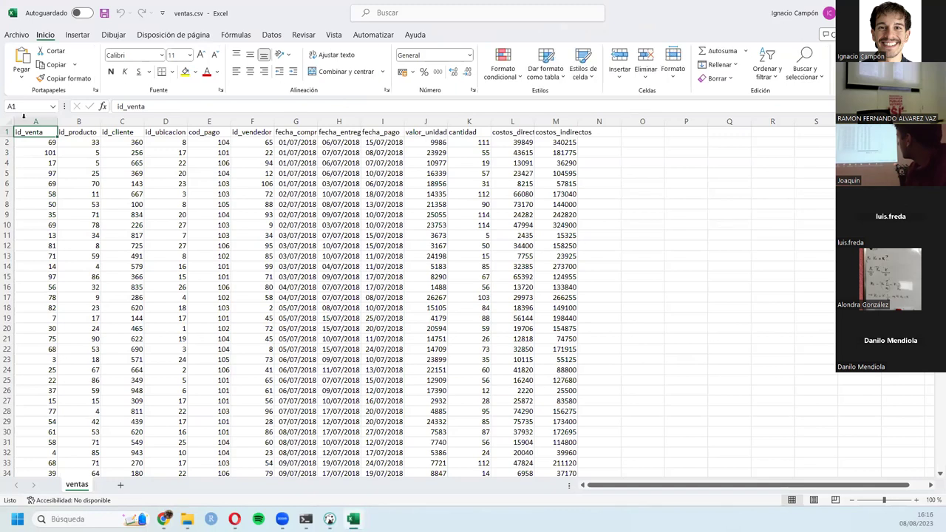
# - Examine the identifier columns of the ventas sheet, from id_venta across to id_ubicacion
pyautogui.hotkey('shift', 'Down')
pyautogui.hotkey('shift', 'Down')
pyautogui.hotkey('shift', 'Down')
pyautogui.hotkey('shift', 'Down')
pyautogui.hotkey('shift', 'Down')
pyautogui.hotkey('shift', 'Down')
pyautogui.hotkey('shift', 'Down')
pyautogui.hotkey('shift', 'Down')
pyautogui.hotkey('shift', 'Down')
pyautogui.hotkey('shift', 'Down')
pyautogui.hotkey('shift', 'Down')
pyautogui.hotkey('shift', 'Down')
pyautogui.hotkey('shift', 'Down')
pyautogui.hotkey('shift', 'Down')
pyautogui.hotkey('shift', 'Down')
pyautogui.hotkey('shift', 'Down')
pyautogui.hotkey('shift', 'Down')
pyautogui.hotkey('shift', 'Down')
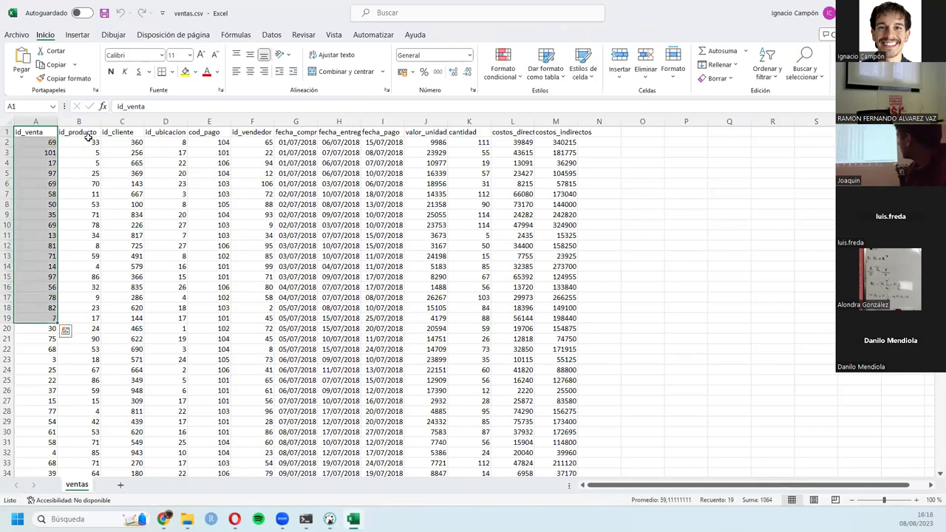
pyautogui.click(157, 131)
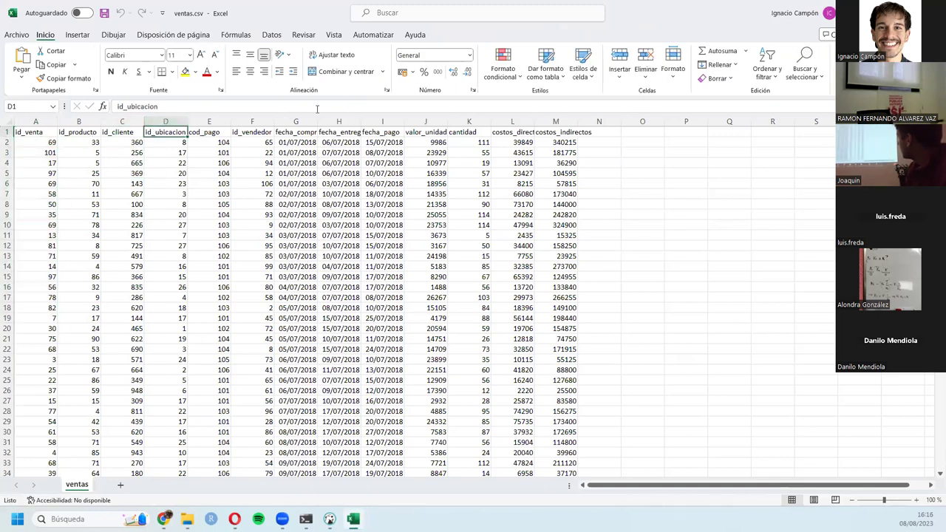
# - Examine the purchase dates in the fecha_compra column of the ventas sheet
pyautogui.click(289, 131)
pyautogui.hotkey('shift', 'Down')
pyautogui.hotkey('shift', 'Down')
pyautogui.hotkey('shift', 'Down')
pyautogui.hotkey('shift', 'Down')
pyautogui.hotkey('shift', 'Down')
pyautogui.hotkey('shift', 'Down')
pyautogui.hotkey('shift', 'Down')
pyautogui.hotkey('shift', 'Down')
pyautogui.hotkey('shift', 'Down')
pyautogui.hotkey('shift', 'Down')
pyautogui.hotkey('shift', 'Down')
pyautogui.hotkey('shift', 'Down')
pyautogui.hotkey('shift', 'Down')
pyautogui.hotkey('shift', 'Down')
pyautogui.hotkey('shift', 'Down')
pyautogui.hotkey('shift', 'Down')
pyautogui.hotkey('shift', 'Down')
pyautogui.hotkey('shift', 'Down')
pyautogui.hotkey('shift', 'Down')
pyautogui.hotkey('shift', 'Down')
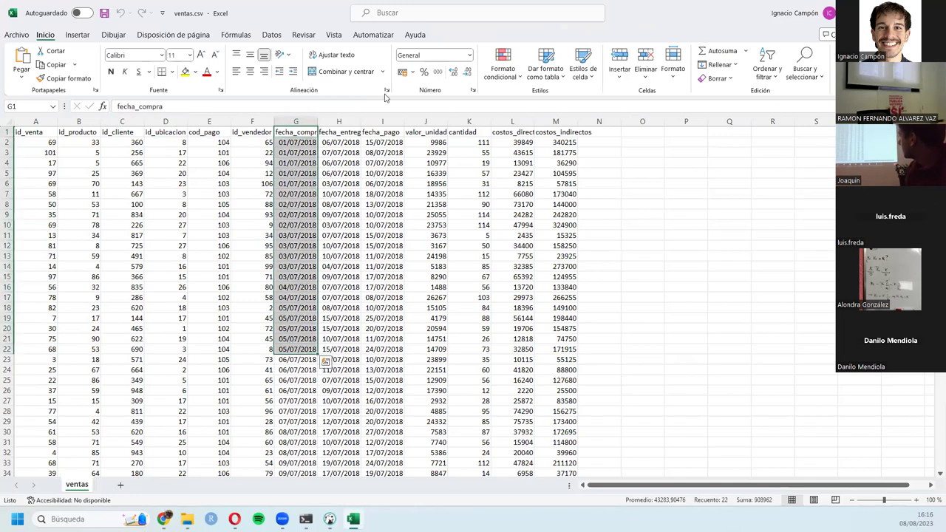
# - Examine the valor_unidad, cantidad and direct and indirect cost columns of the ventas sheet
pyautogui.click(430, 130)
pyautogui.hotkey('shift', 'Down')
pyautogui.hotkey('shift', 'Down')
pyautogui.hotkey('shift', 'Down')
pyautogui.hotkey('shift', 'Down')
pyautogui.hotkey('shift', 'Down')
pyautogui.hotkey('shift', 'Down')
pyautogui.hotkey('shift', 'Down')
pyautogui.hotkey('shift', 'Down')
pyautogui.hotkey('shift', 'Down')
pyautogui.hotkey('shift', 'Down')
pyautogui.hotkey('shift', 'Down')
pyautogui.hotkey('shift', 'Down')
pyautogui.hotkey('shift', 'Down')
pyautogui.hotkey('shift', 'Down')
pyautogui.hotkey('shift', 'Down')
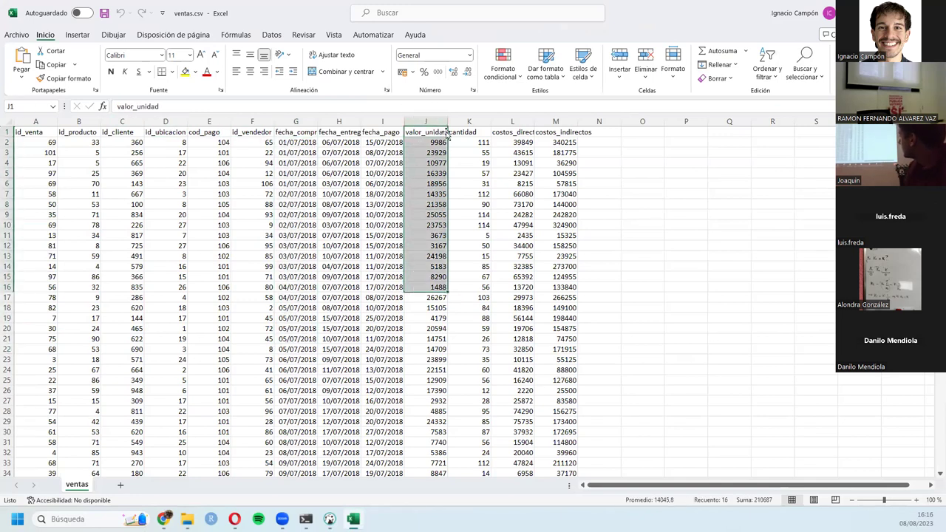
pyautogui.moveTo(469, 132); pyautogui.dragTo(495, 205)
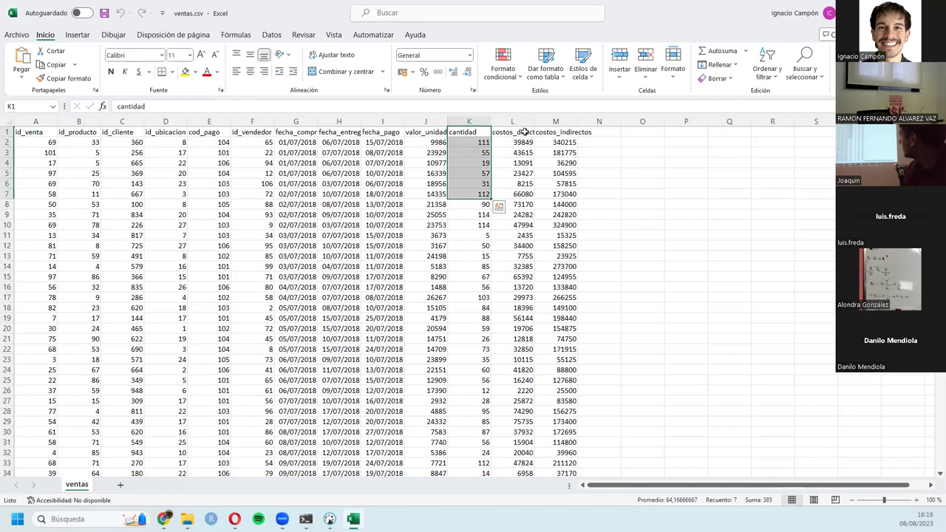
pyautogui.moveTo(512, 131); pyautogui.dragTo(553, 131)
pyautogui.click(555, 193)
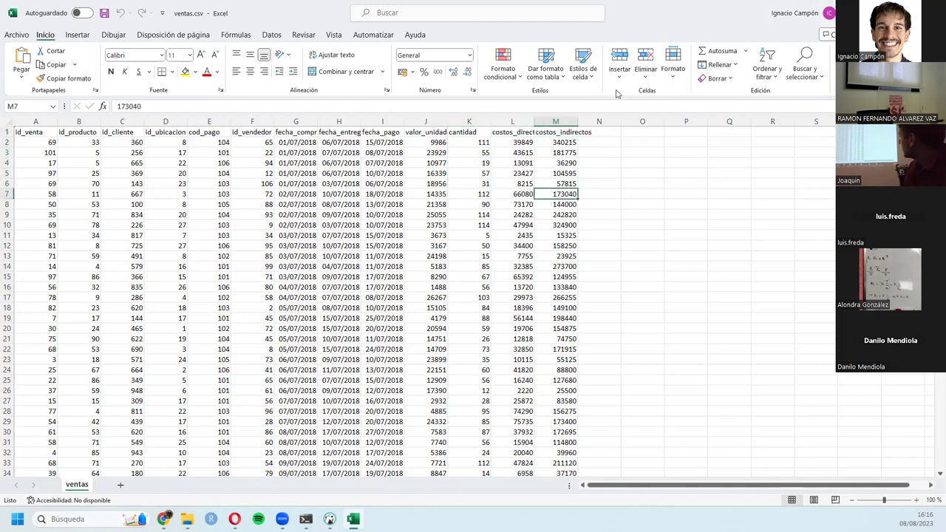
# - Switch to DBeaver and view the ventas table's column definitions and its data through to the cost columns
pyautogui.hotkey('alt', 'Tab')
pyautogui.click(553, 46)
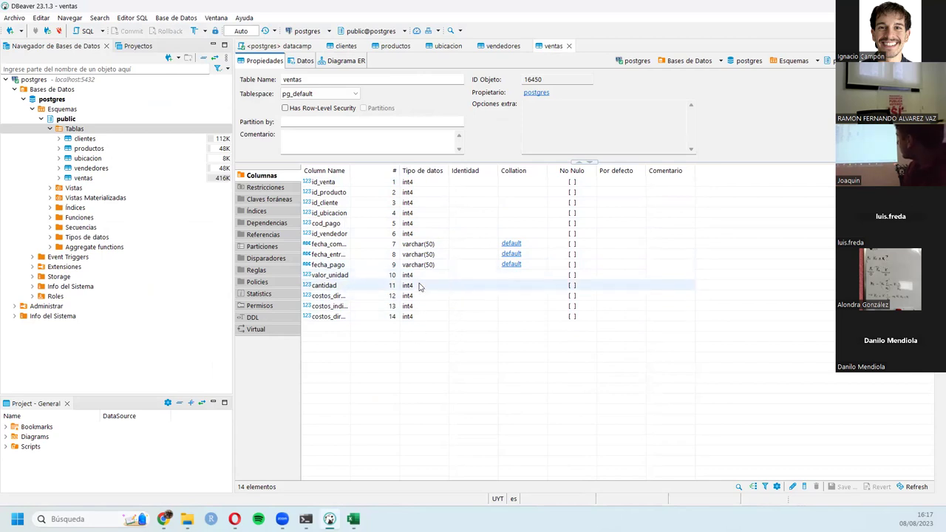
pyautogui.click(294, 63)
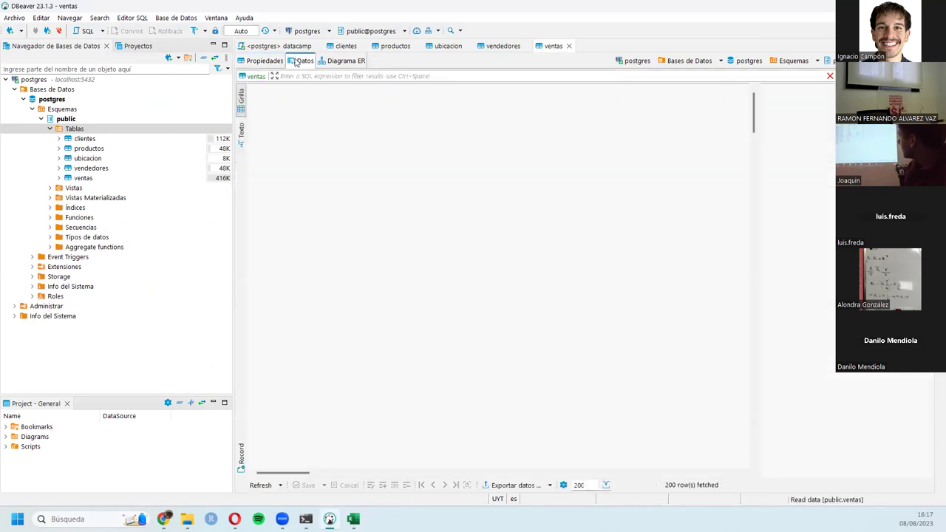
pyautogui.moveTo(364, 477); pyautogui.dragTo(560, 473)
# - Review the imported data of the vendedores, ubicacion, productos and clientes tables
pyautogui.click(504, 46)
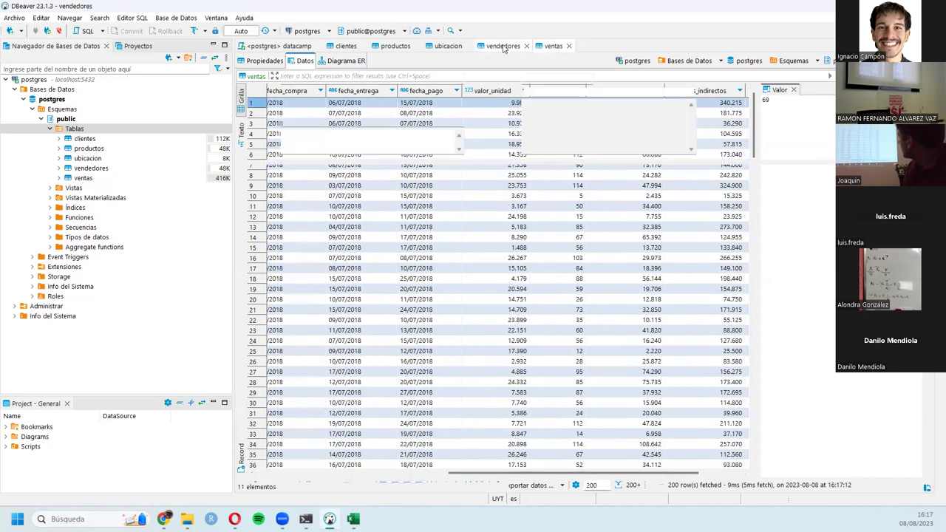
pyautogui.click(303, 62)
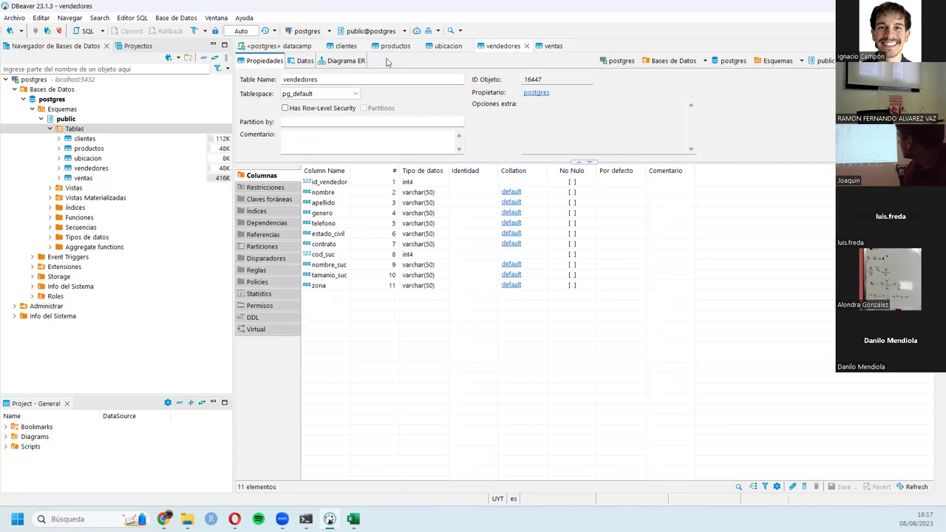
pyautogui.click(448, 45)
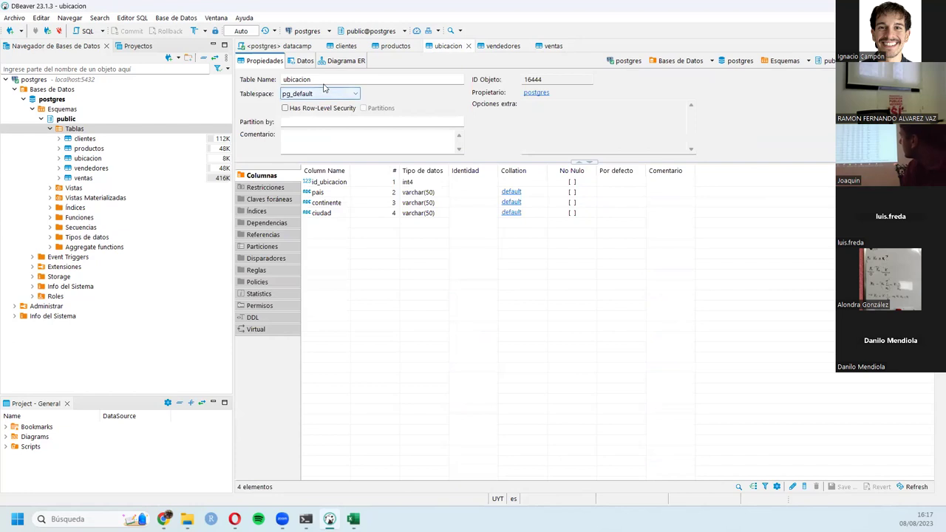
pyautogui.click(305, 61)
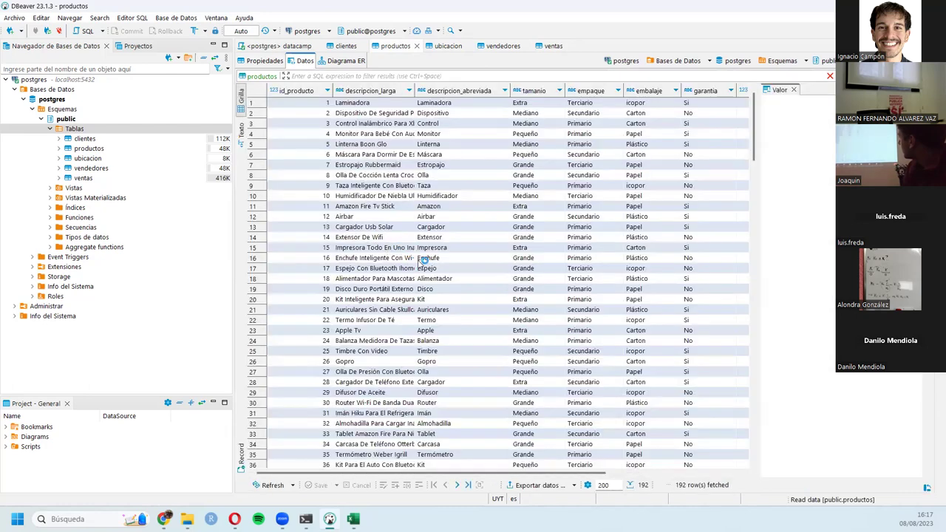
pyautogui.click(334, 47)
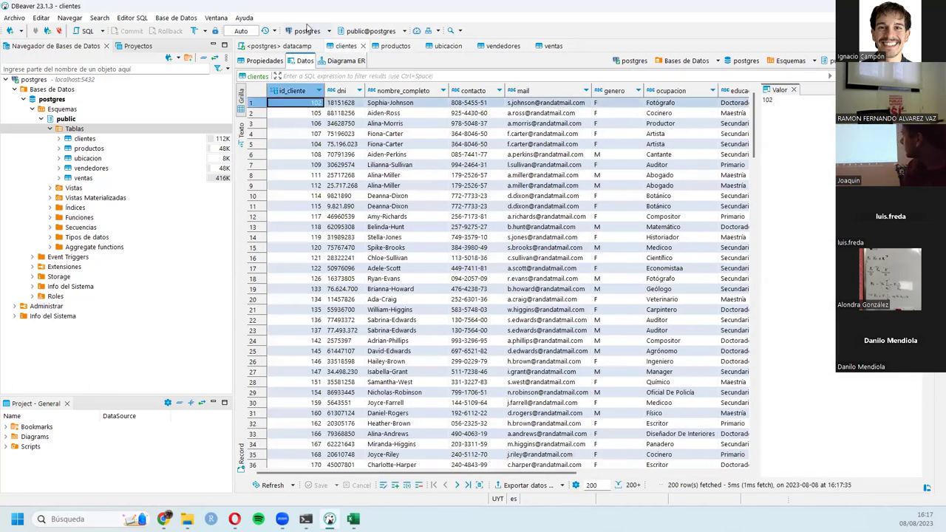
# - Open the datacamp SQL script and skim through its example queries back to its beginning
pyautogui.click(282, 45)
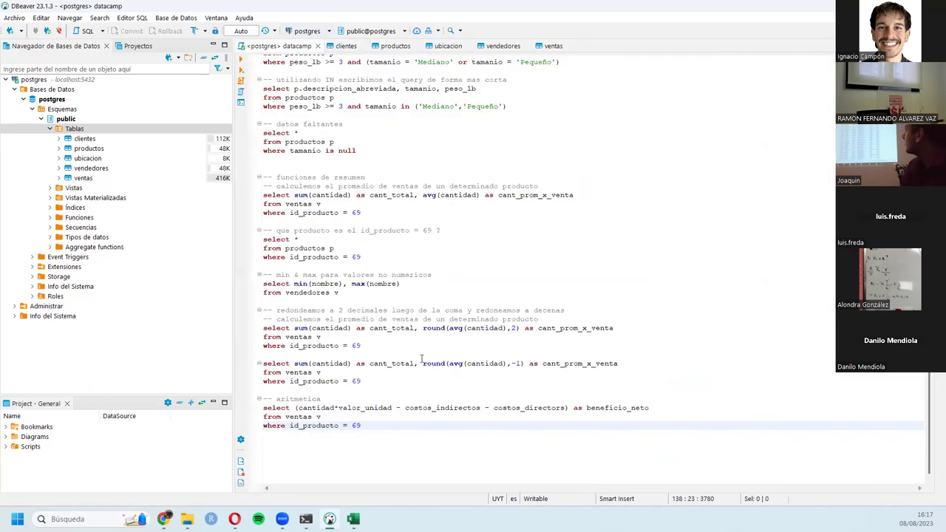
pyautogui.scroll(5, 422, 359)
pyautogui.scroll(-15, 584, 270)
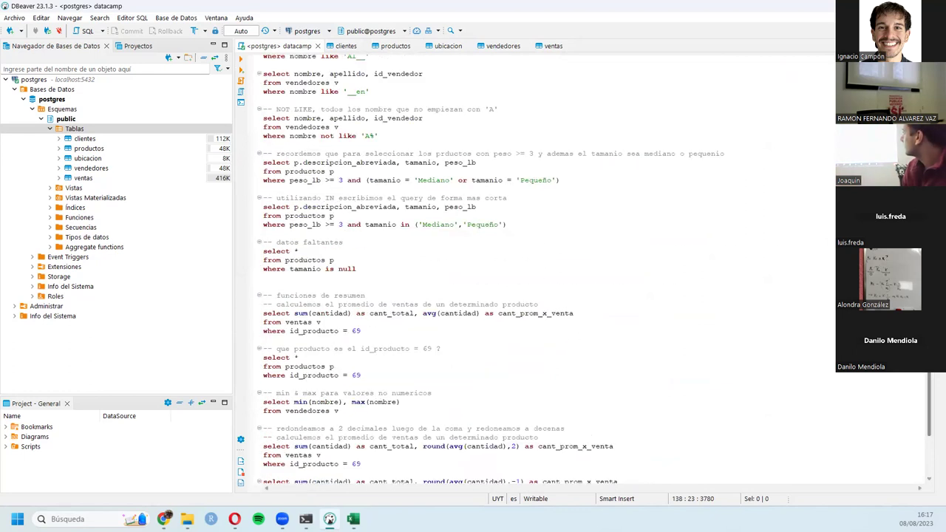
pyautogui.scroll(15, 584, 269)
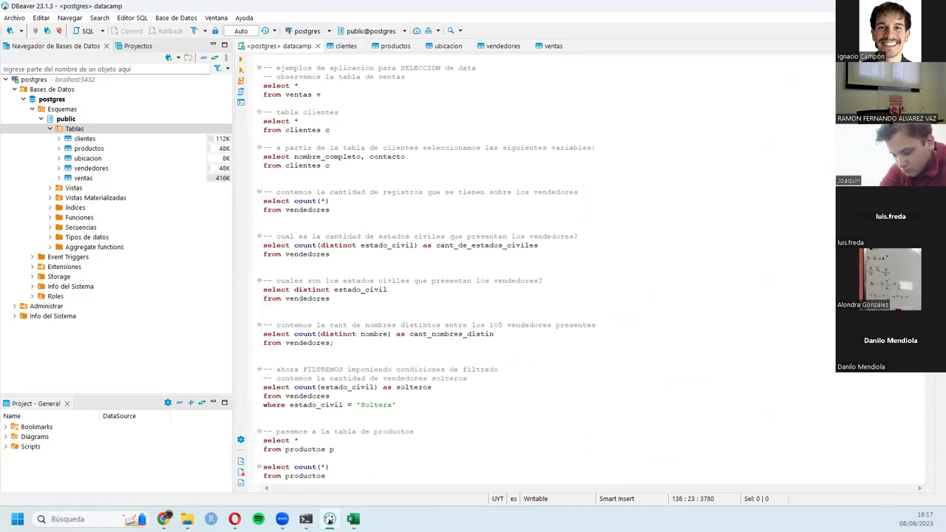
pyautogui.moveTo(353, 519)
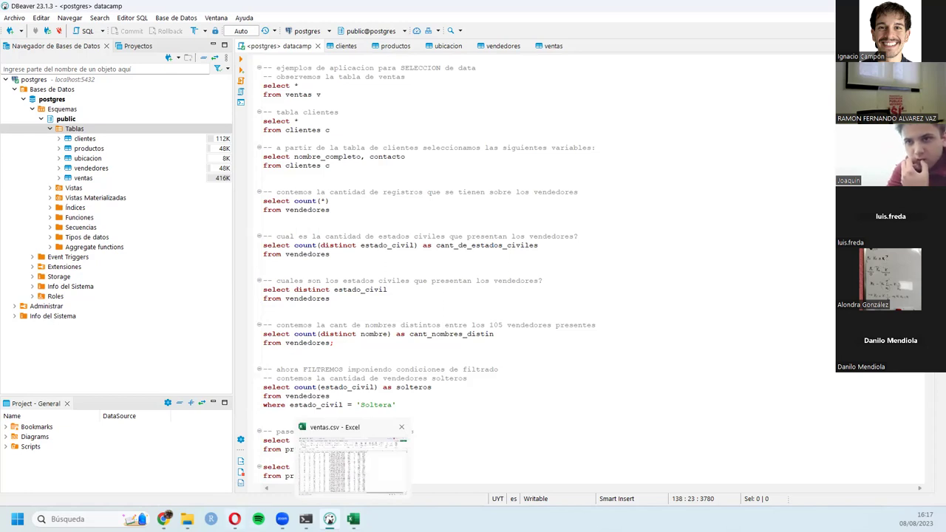
pyautogui.click(235, 519)
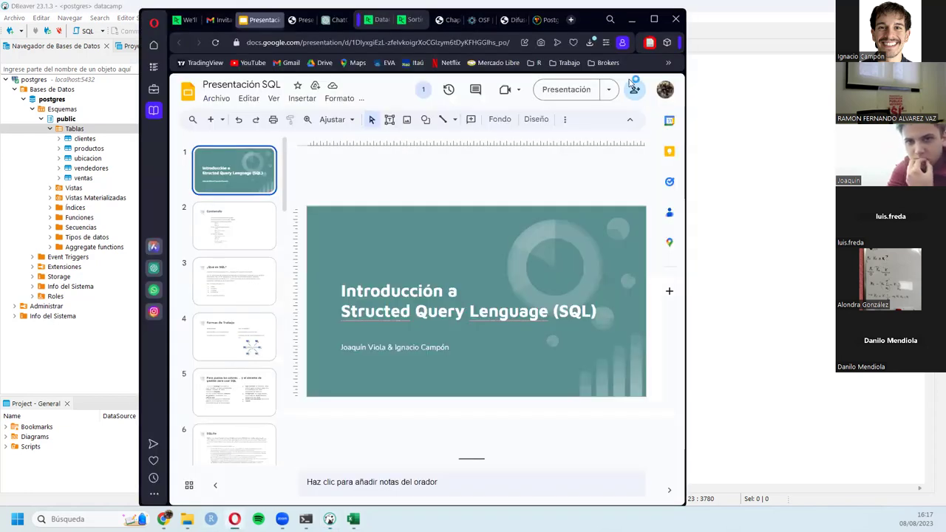
pyautogui.click(631, 19)
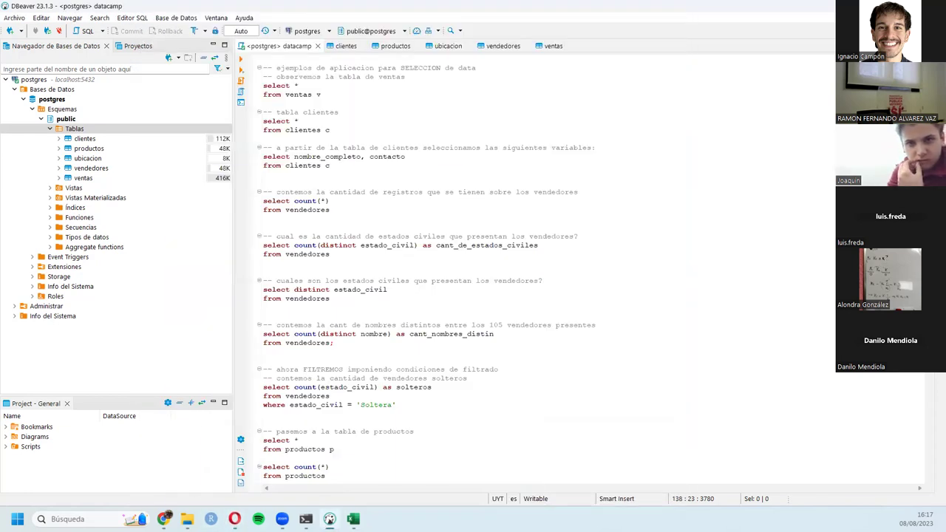
# - Switch to the Presentación SQL PDF in Chrome and highlight the SELECT * FROM ventas query on the Selección slide
pyautogui.click(235, 519)
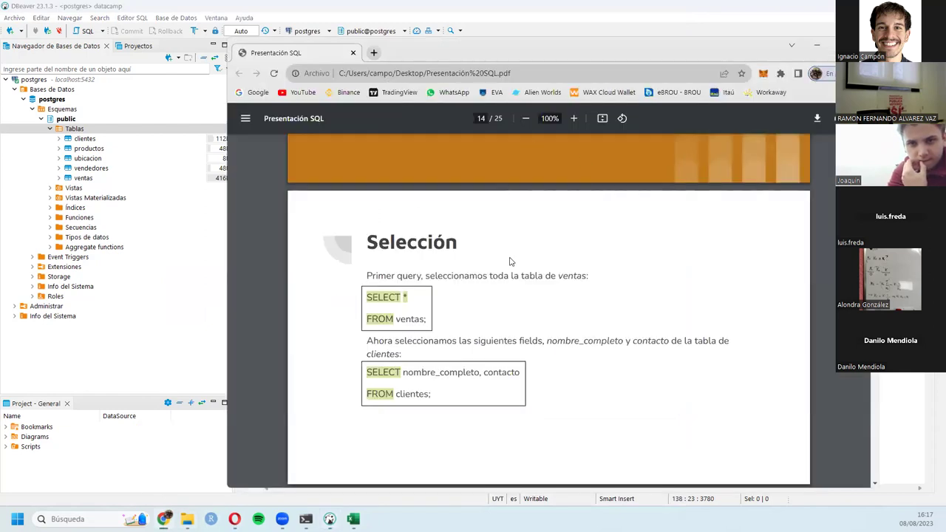
pyautogui.scroll(-1, 509, 261)
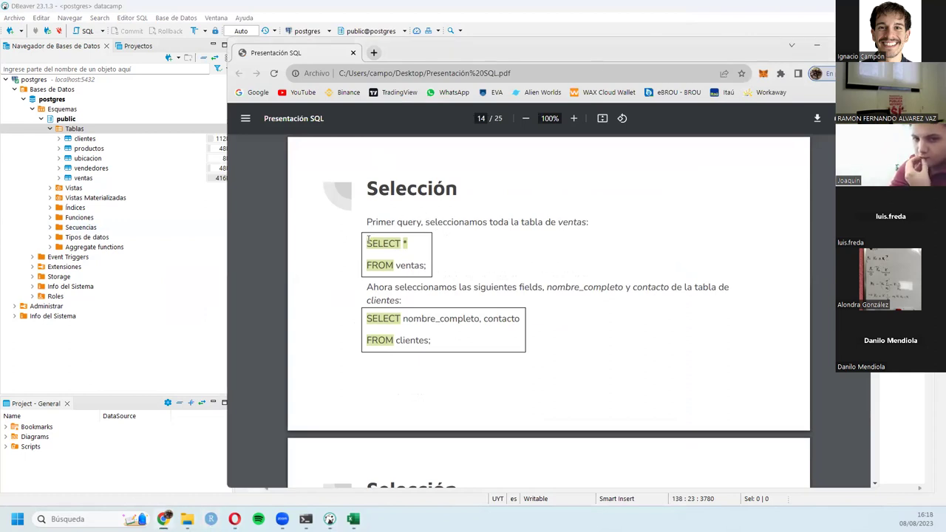
pyautogui.moveTo(373, 248); pyautogui.dragTo(411, 242)
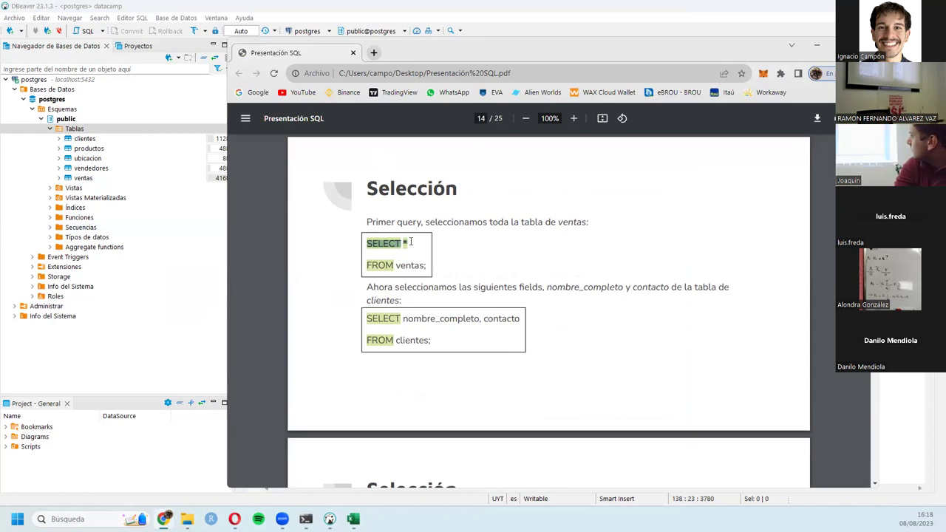
pyautogui.moveTo(431, 268); pyautogui.dragTo(365, 239)
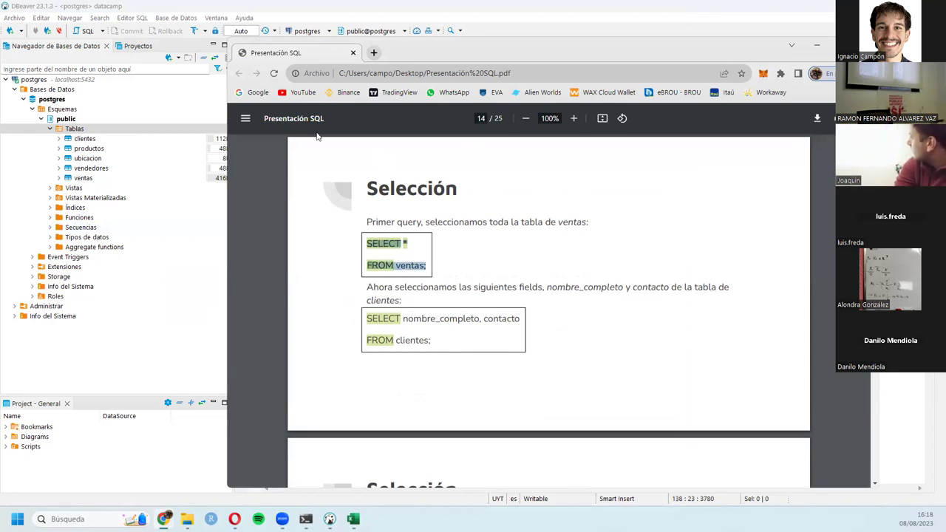
# - Return to DBeaver and run the select * queries on the ventas and clientes tables
pyautogui.click(303, 6)
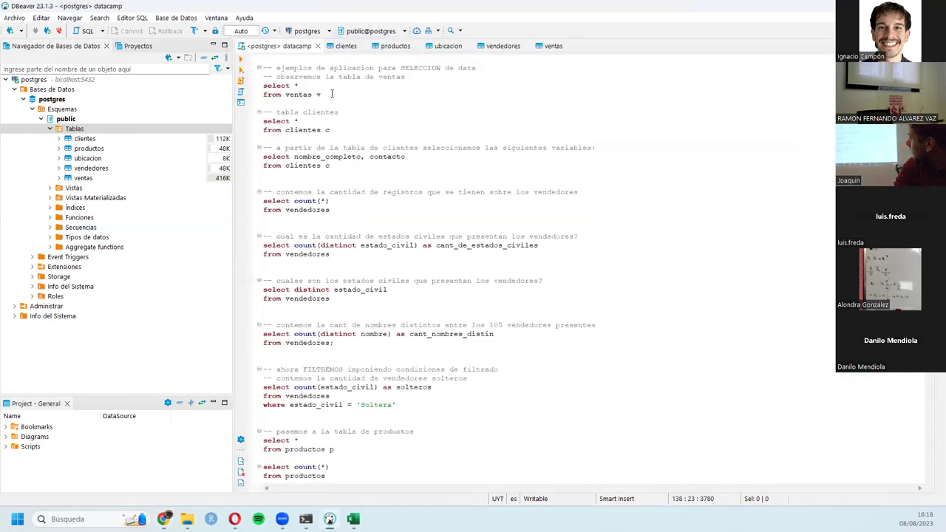
pyautogui.click(323, 94)
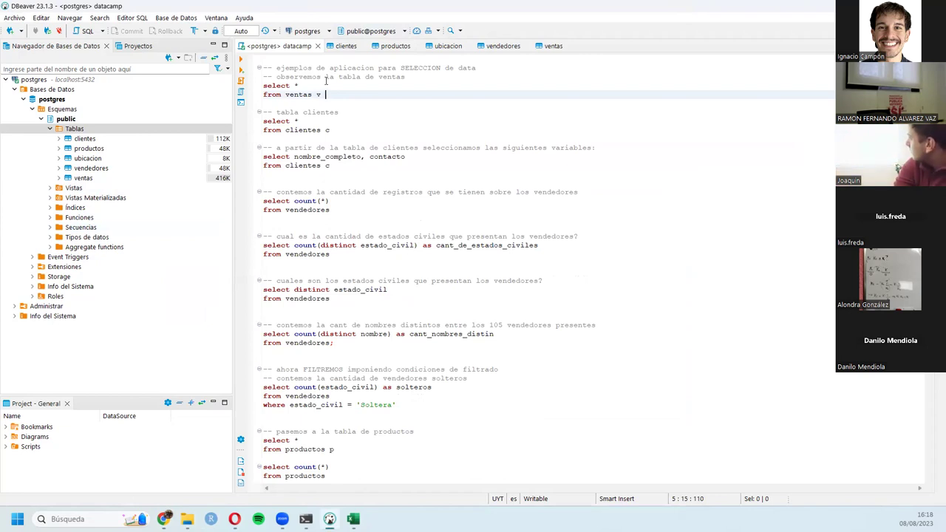
pyautogui.hotkey('ctrl', 'Return')
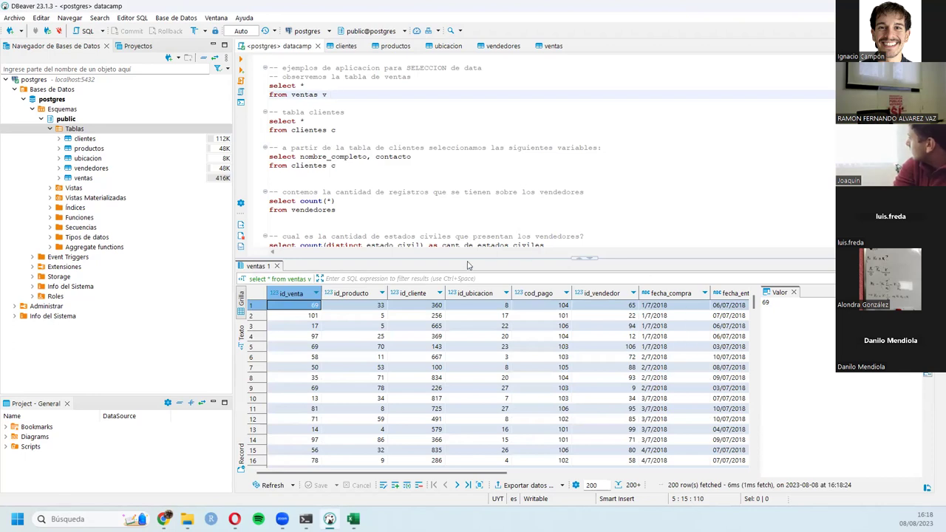
pyautogui.click(349, 130)
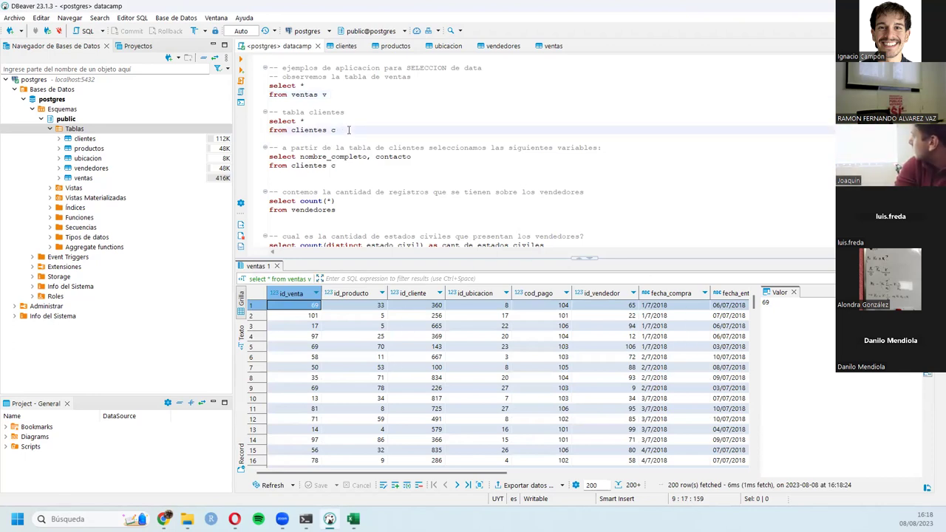
pyautogui.hotkey('ctrl', 'Return')
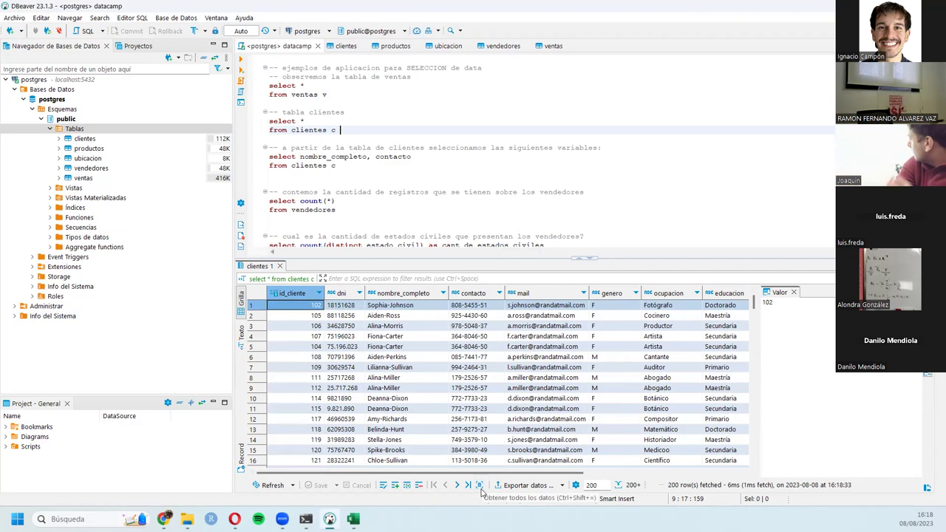
# - Highlight the nombre_completo and contacto fields in the third example query and run it on the clientes table
pyautogui.click(345, 165)
pyautogui.moveTo(299, 157); pyautogui.dragTo(323, 159)
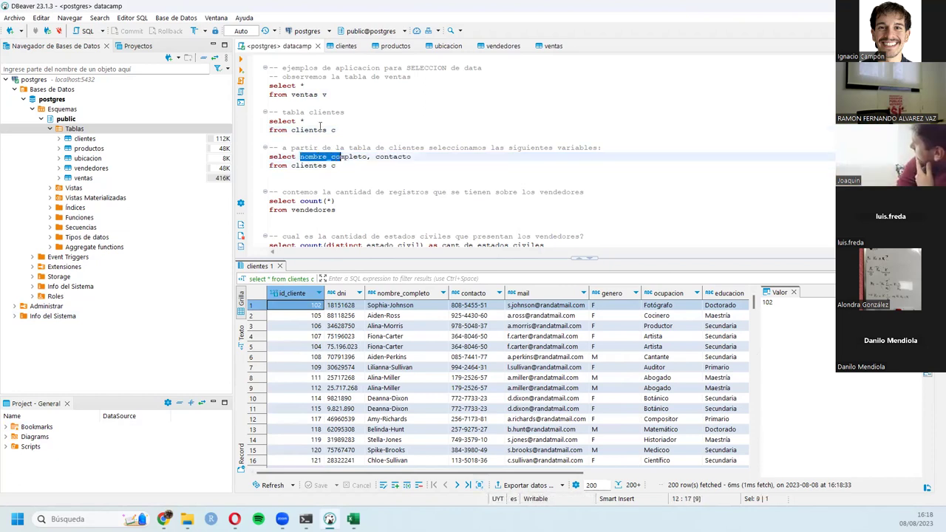
pyautogui.moveTo(306, 121); pyautogui.dragTo(301, 122)
pyautogui.moveTo(300, 157); pyautogui.dragTo(368, 158)
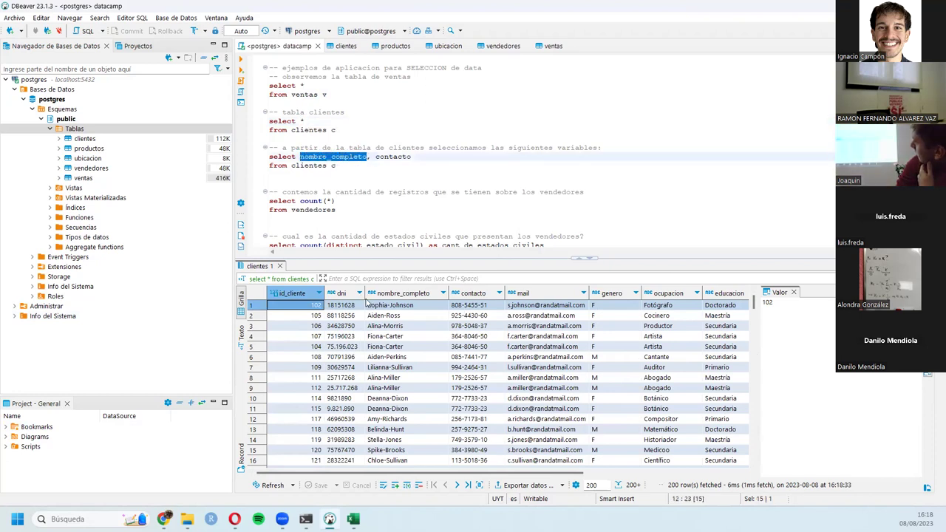
pyautogui.moveTo(375, 156); pyautogui.dragTo(415, 157)
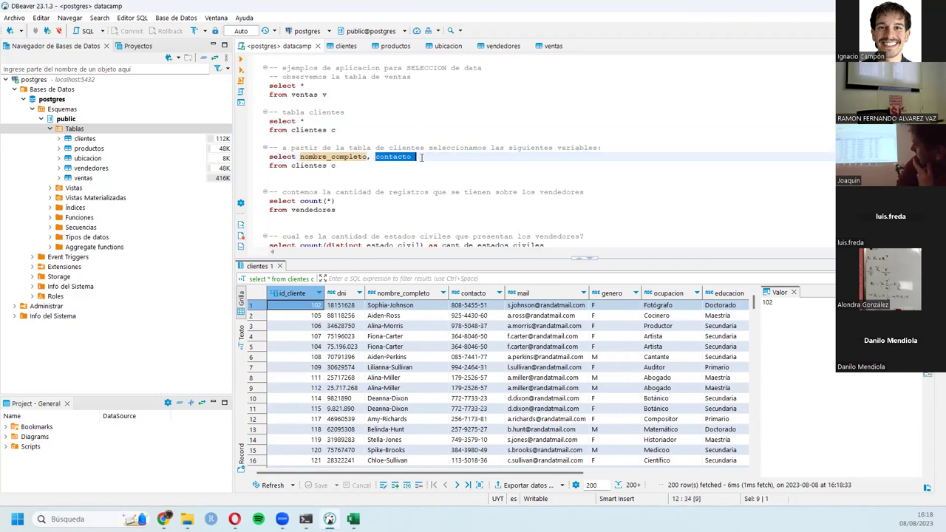
pyautogui.click(358, 163)
pyautogui.hotkey('ctrl', 'Return')
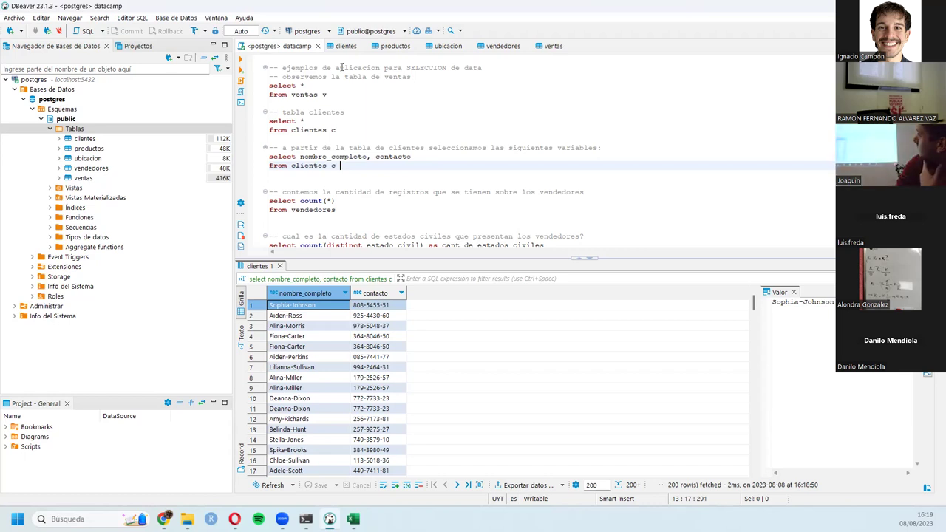
# - Write the query "select nombre_completo,contacto from clientes c" below the existing clientes query
pyautogui.moveTo(340, 166); pyautogui.dragTo(277, 166)
pyautogui.click(275, 175)
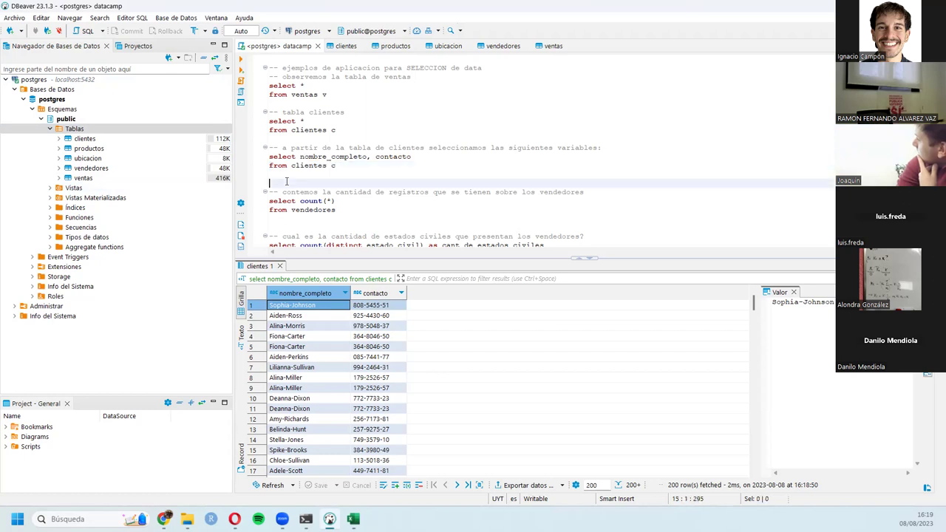
pyautogui.press('Return')
pyautogui.write('selec')
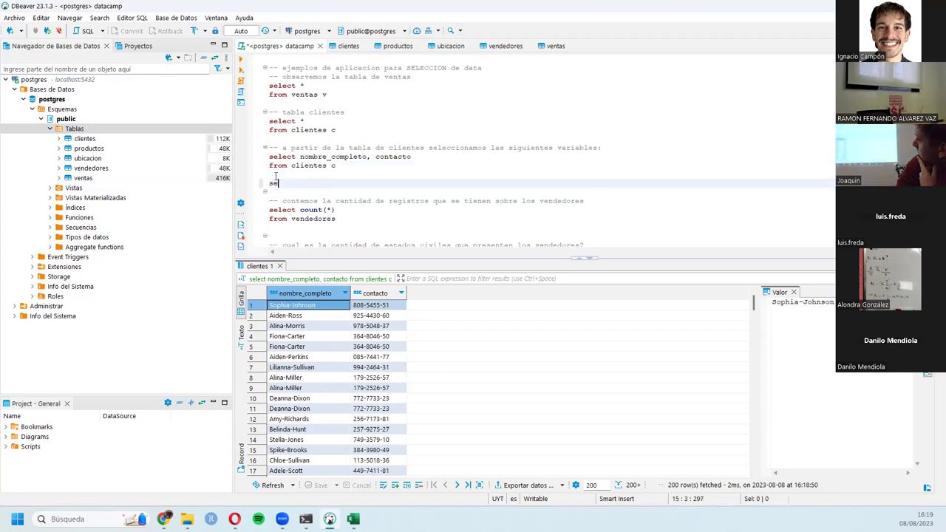
pyautogui.press('BackSpace')
pyautogui.press('BackSpace')
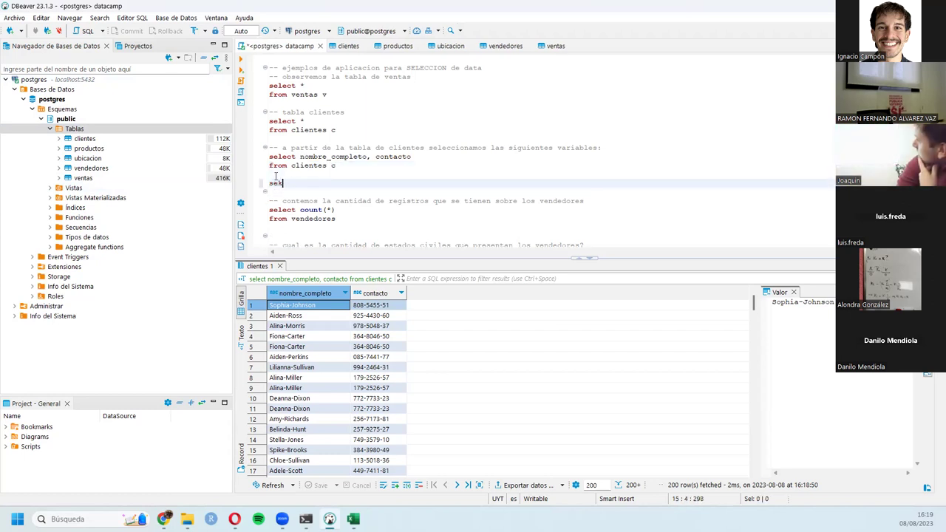
pyautogui.write('lect ')
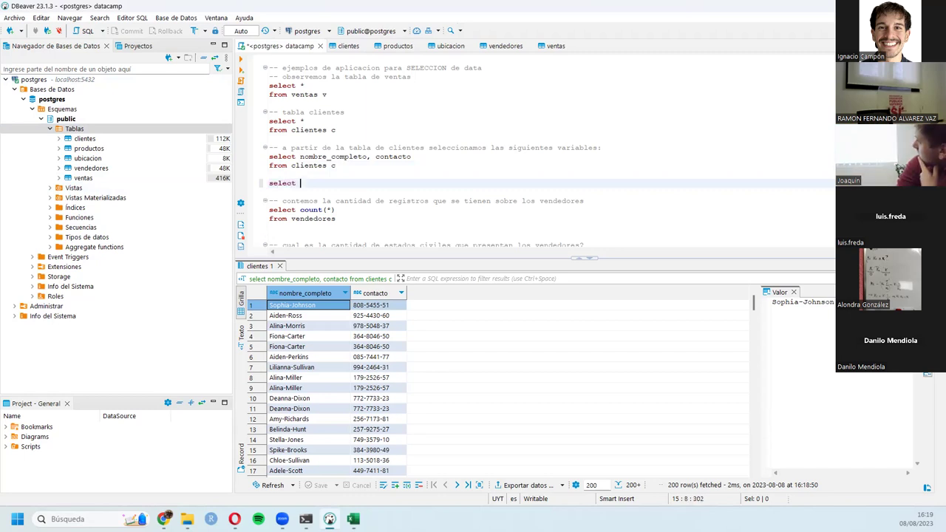
pyautogui.write('nombre_completo,contacto')
pyautogui.press('Return')
pyautogui.write('from cl')
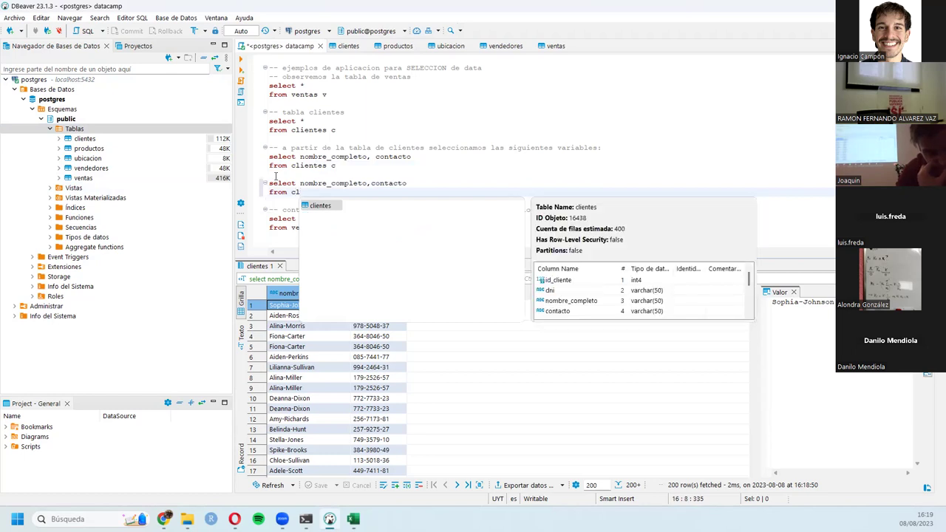
pyautogui.press('Return')
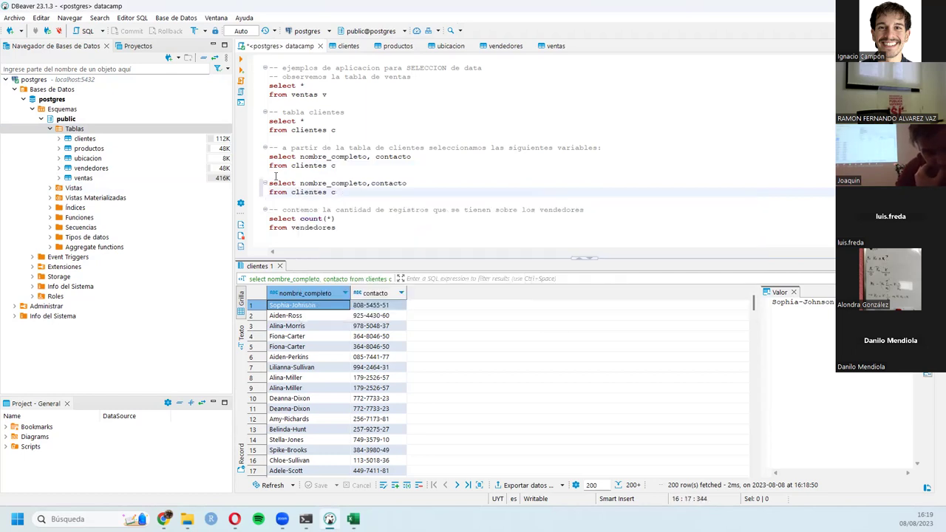
# - Examine the alias c and the clientes table name in the new query's from clause
pyautogui.moveTo(327, 191); pyautogui.dragTo(331, 193)
pyautogui.click(337, 191)
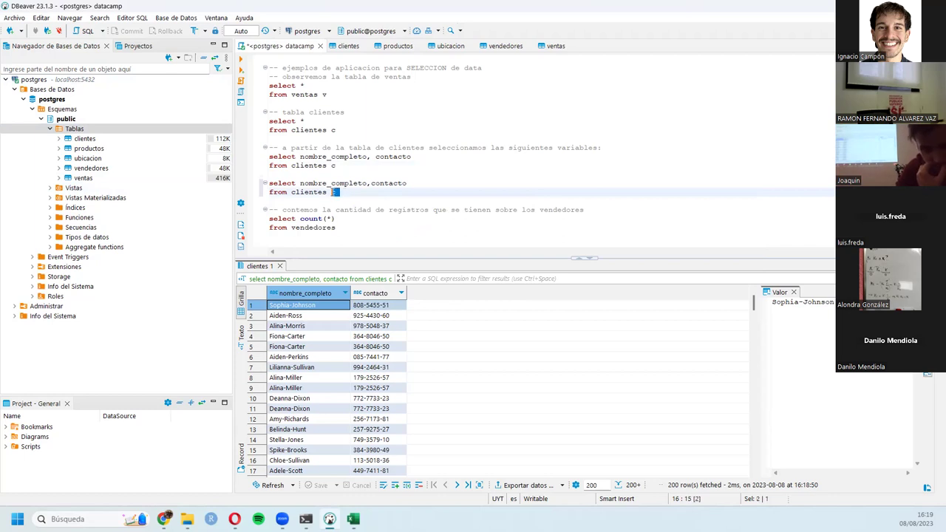
pyautogui.press('Delete')
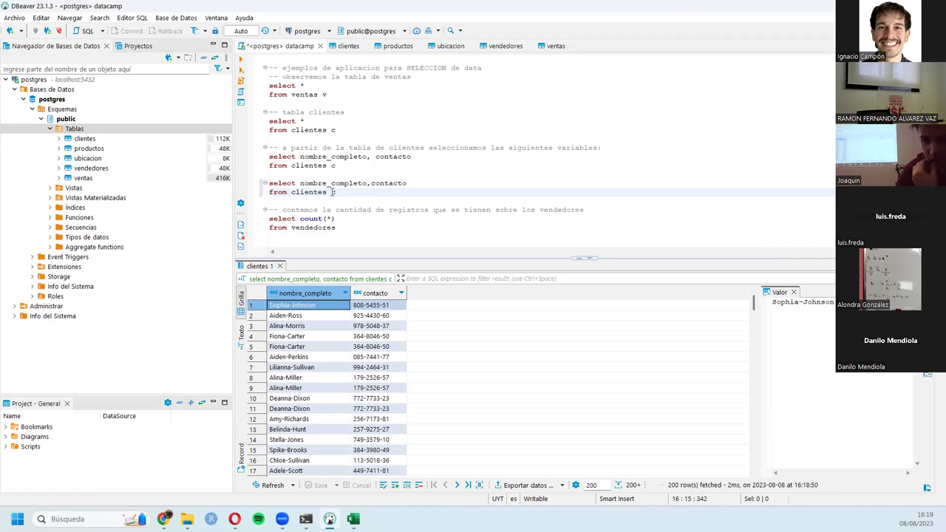
pyautogui.moveTo(291, 192); pyautogui.dragTo(325, 192)
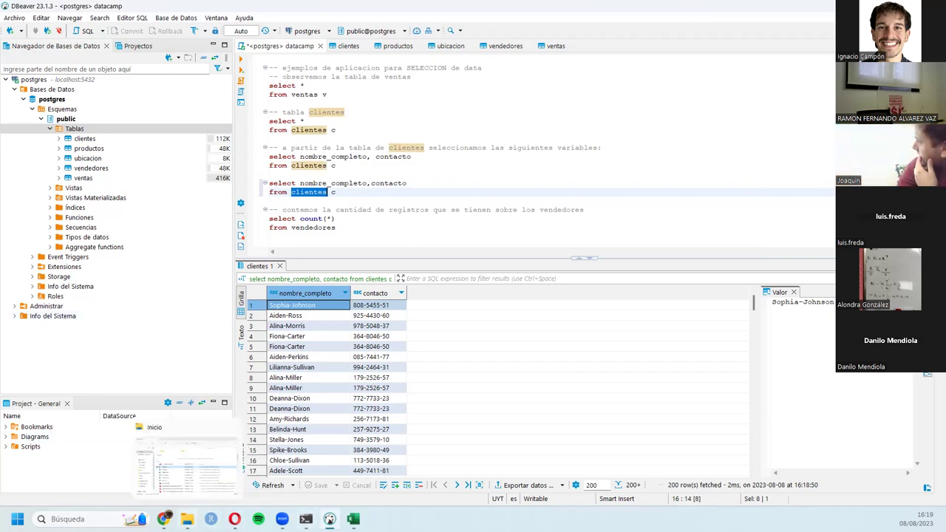
# - Switch to the Presentación SQL PDF and highlight COUNT( ) on the Selección slide on page 15
pyautogui.click(142, 462)
pyautogui.scroll(-3, 500, 280)
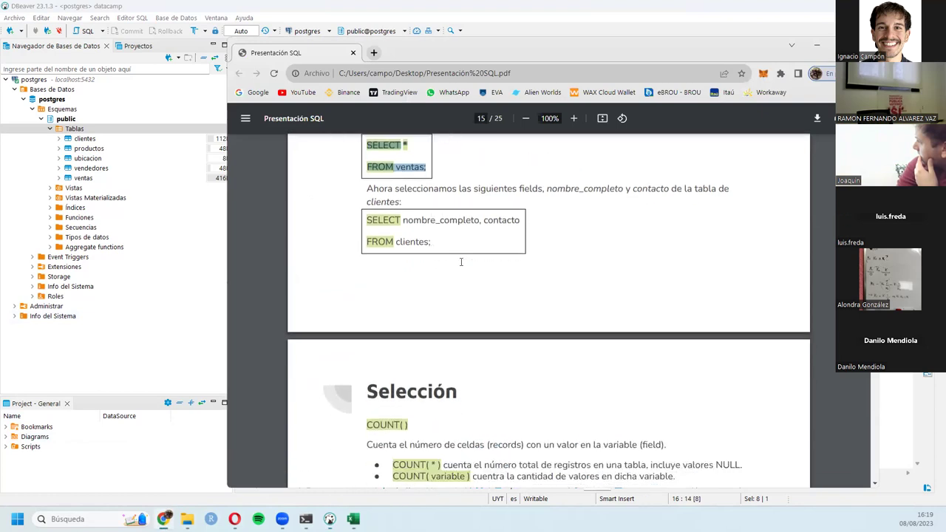
pyautogui.scroll(-3, 460, 261)
pyautogui.moveTo(366, 251); pyautogui.dragTo(411, 250)
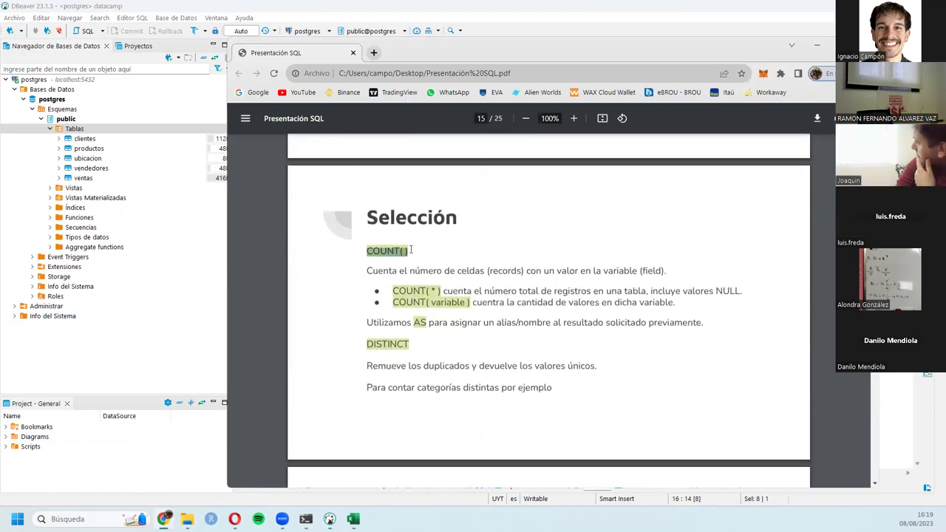
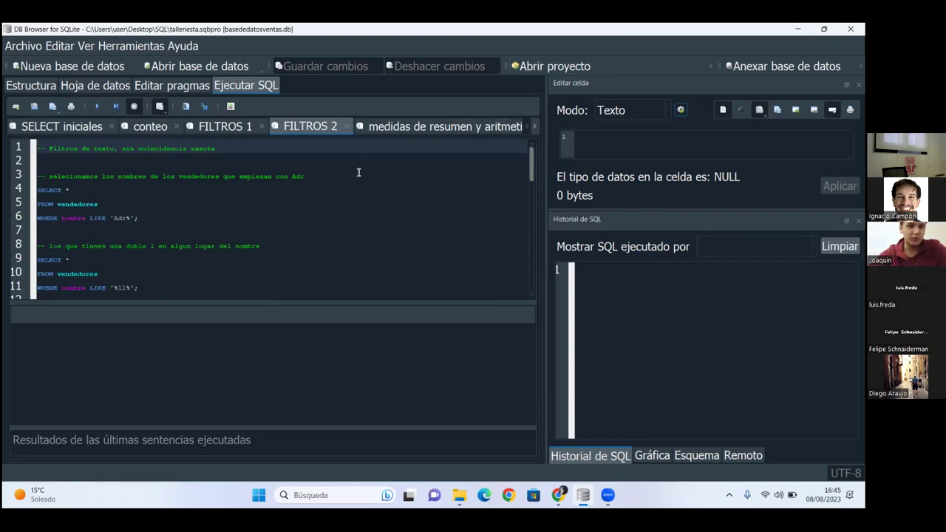
# - In DB Browser for SQLite, enlarge the editor text of the FILTROS 2 script
pyautogui.hotkey('ctrl', '+')
pyautogui.hotkey('ctrl', '+')
pyautogui.hotkey('ctrl', '+')
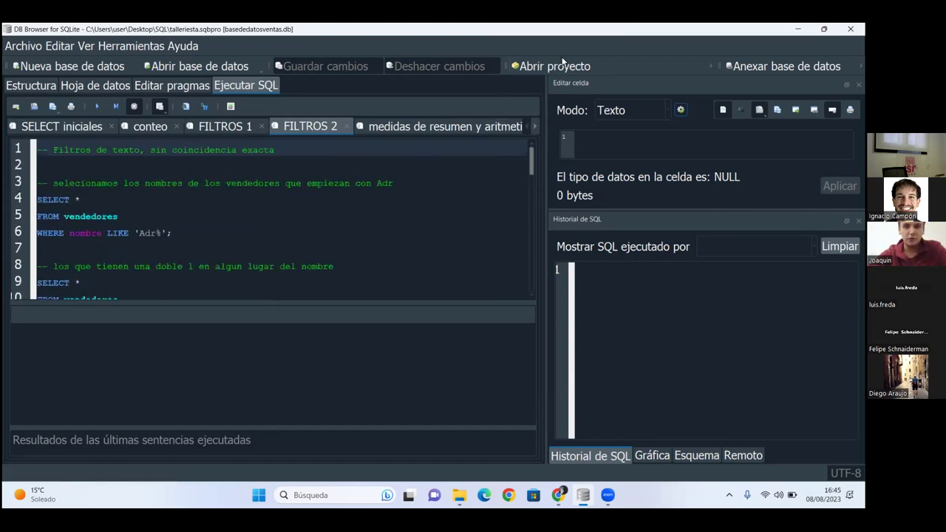
# - Open the talleriesta.sqbpro project from the SQL folder on the desktop
pyautogui.click(562, 65)
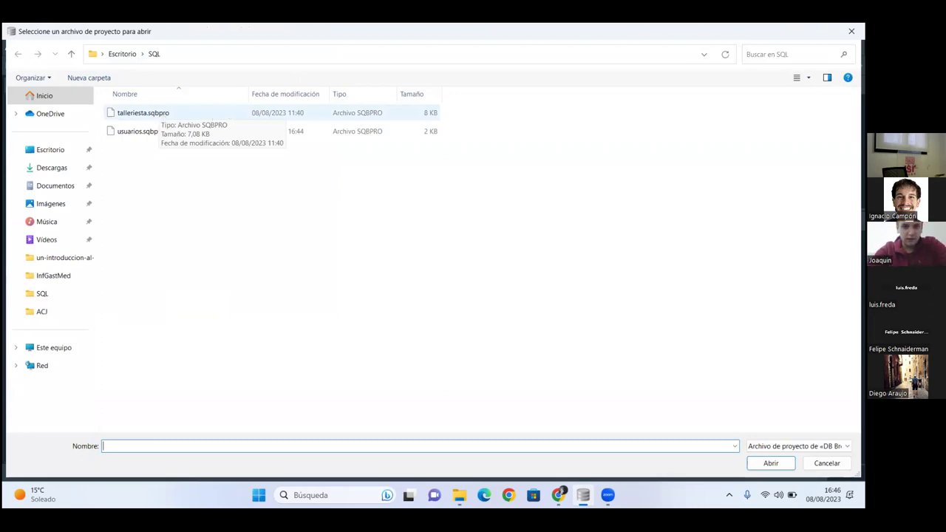
pyautogui.doubleClick(143, 112)
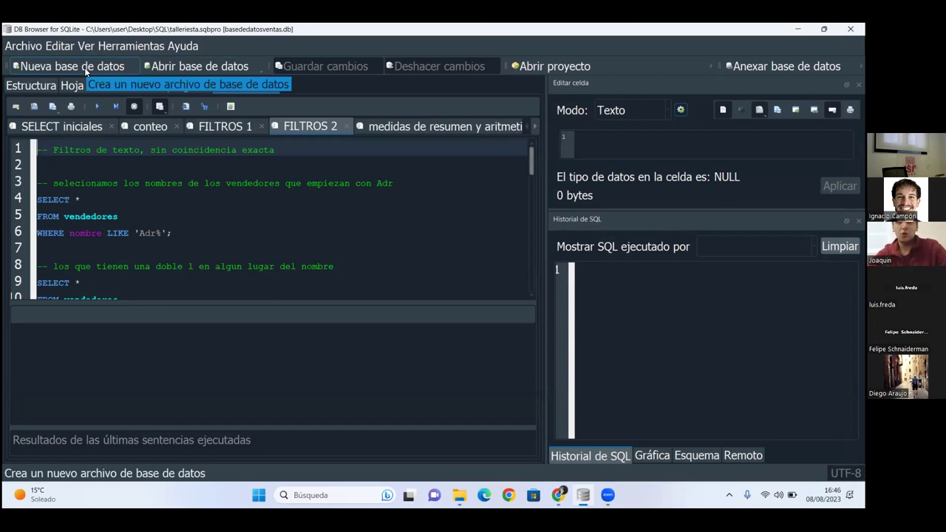
pyautogui.click(19, 48)
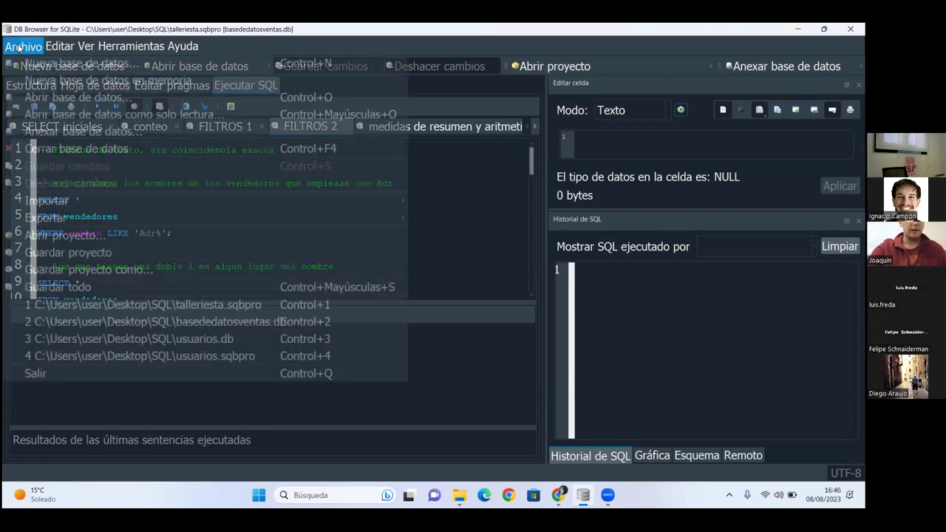
pyautogui.press('Escape')
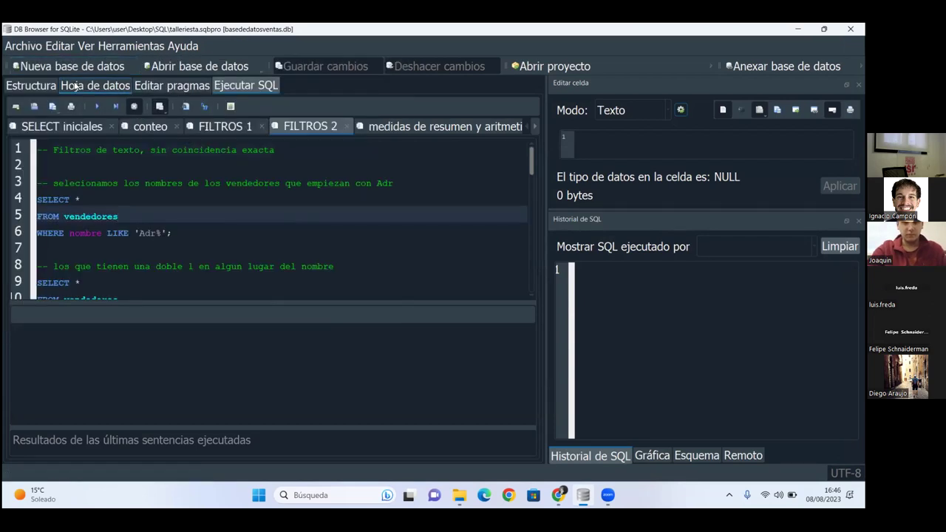
# - Display the rows of the ubicacion table in the data sheet view
pyautogui.click(62, 86)
pyautogui.click(90, 110)
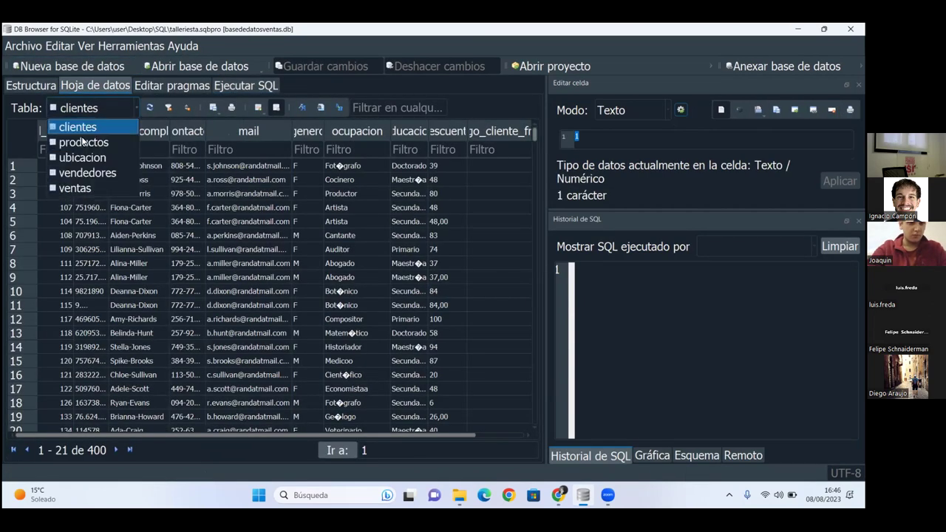
pyautogui.click(81, 159)
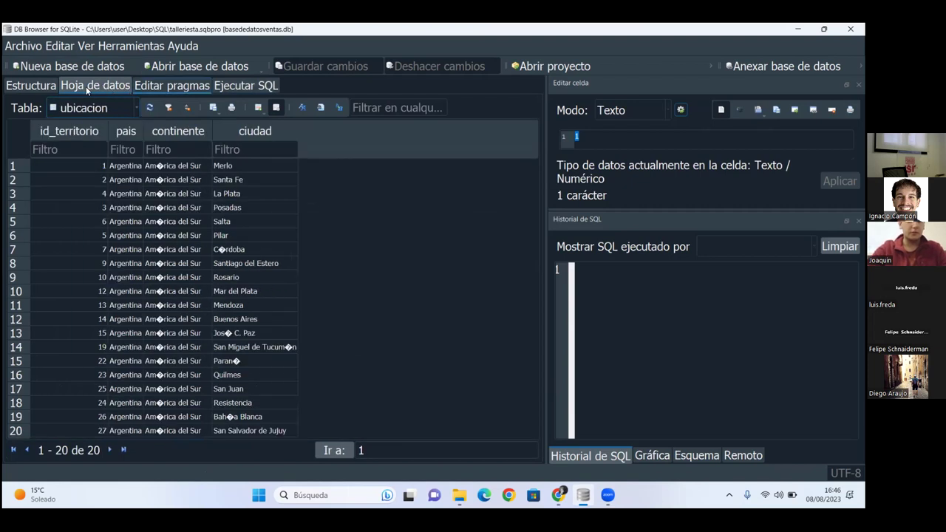
# - Delete the ubicacion table from the database structure and confirm the deletion
pyautogui.click(17, 85)
pyautogui.click(95, 155)
pyautogui.click(91, 178)
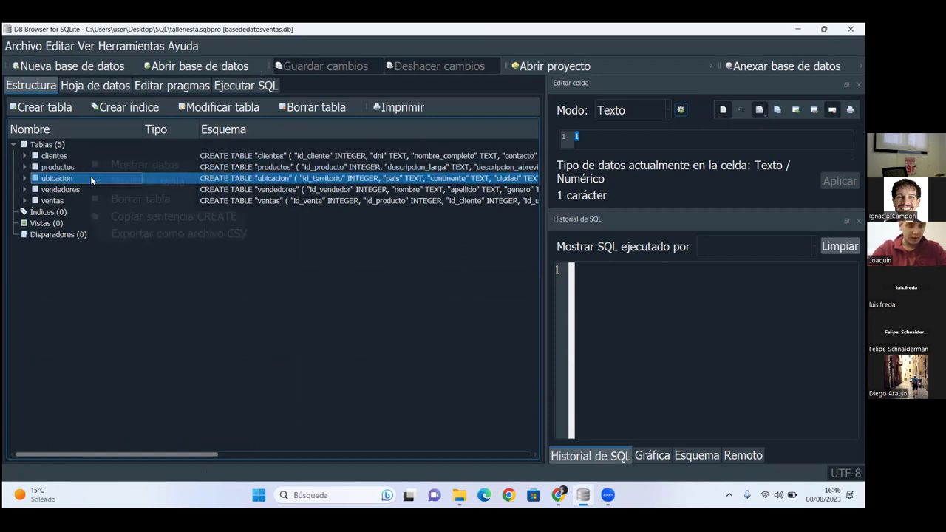
pyautogui.rightClick(90, 177)
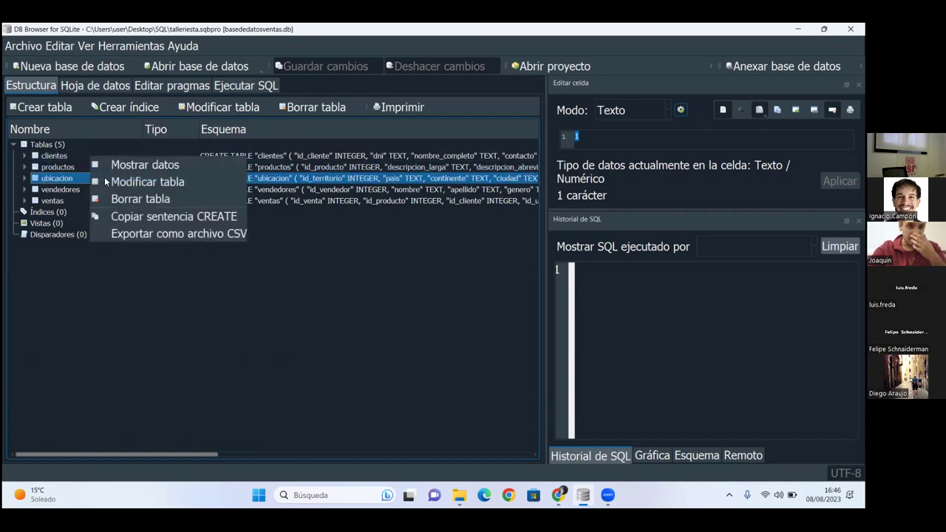
pyautogui.click(139, 199)
pyautogui.click(477, 289)
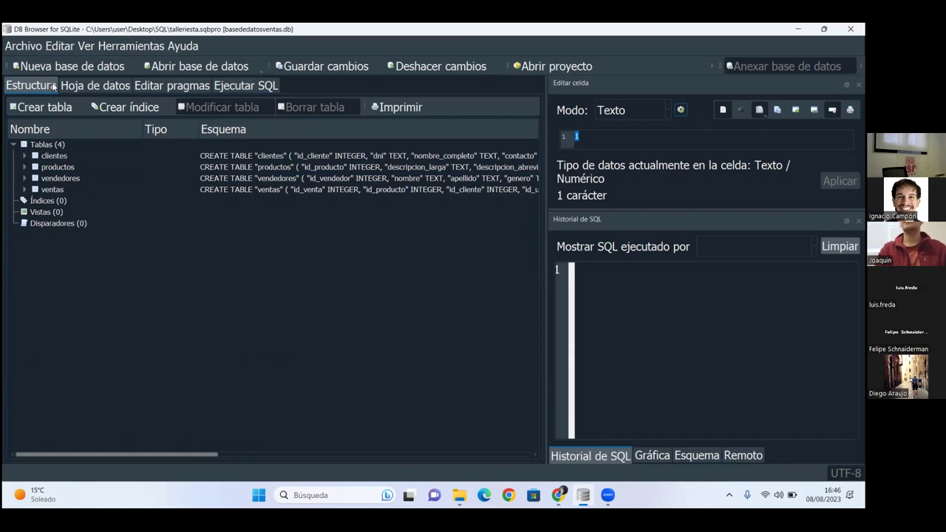
pyautogui.click(29, 49)
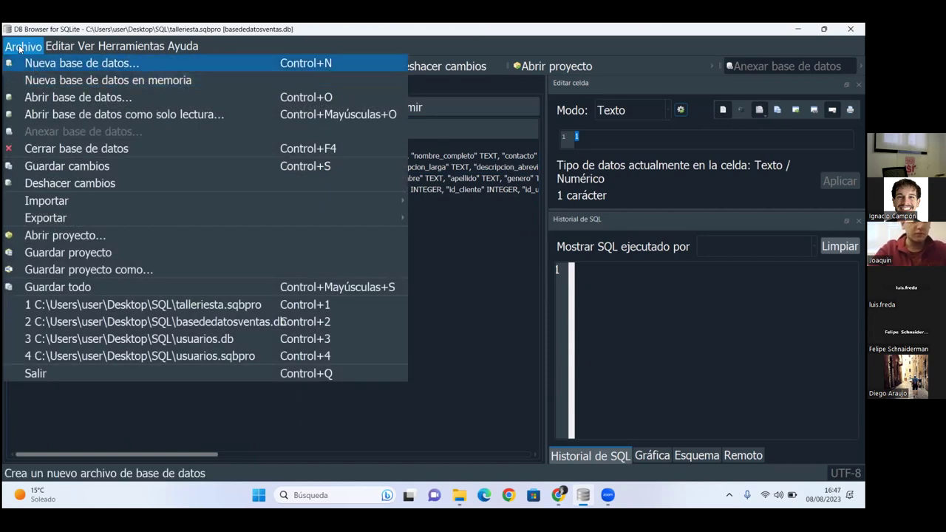
pyautogui.click(20, 48)
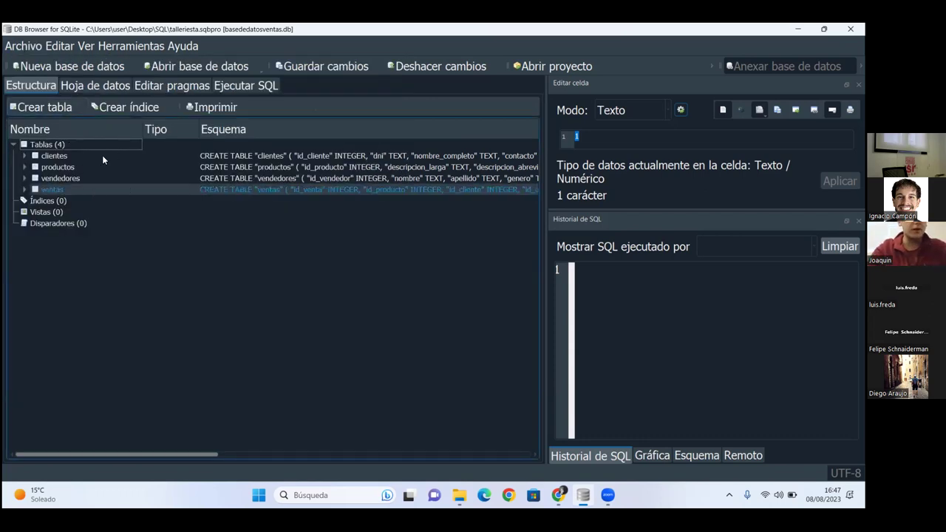
pyautogui.click(54, 107)
pyautogui.press('Escape')
pyautogui.click(46, 108)
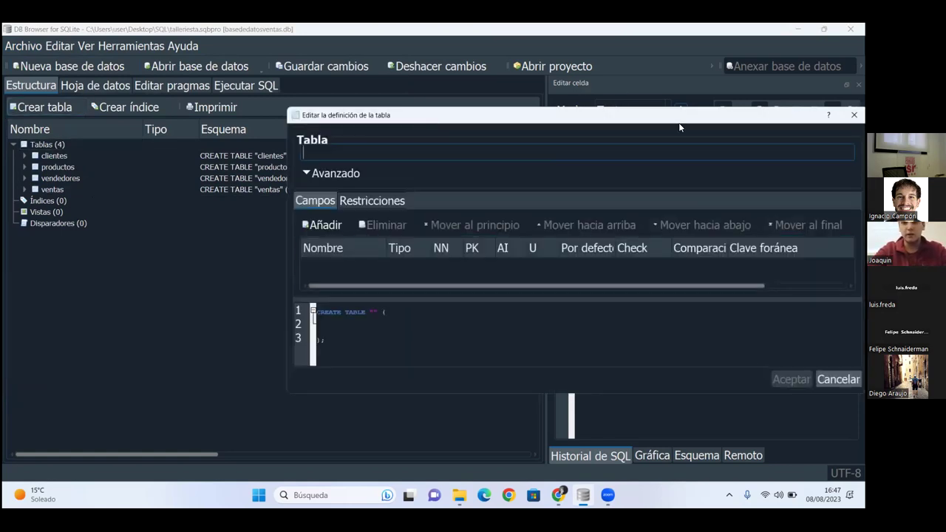
pyautogui.press('Escape')
# - Start importing a table from a CSV file, choosing the ubicacion file in the SQL folder
pyautogui.click(24, 45)
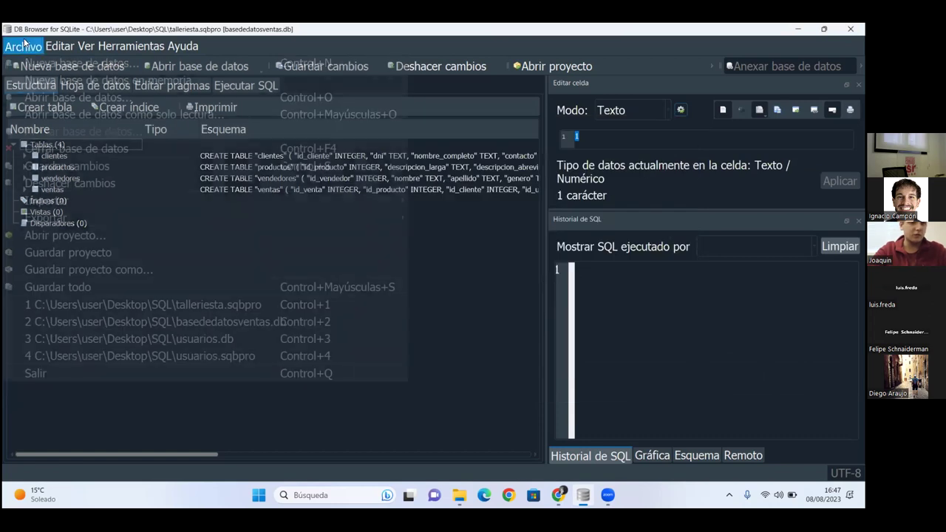
pyautogui.moveTo(241, 193)
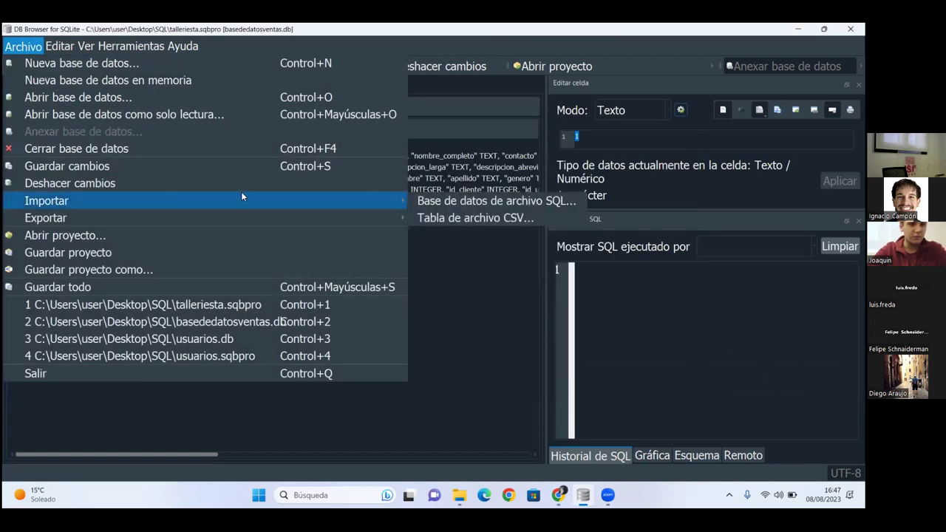
pyautogui.click(454, 220)
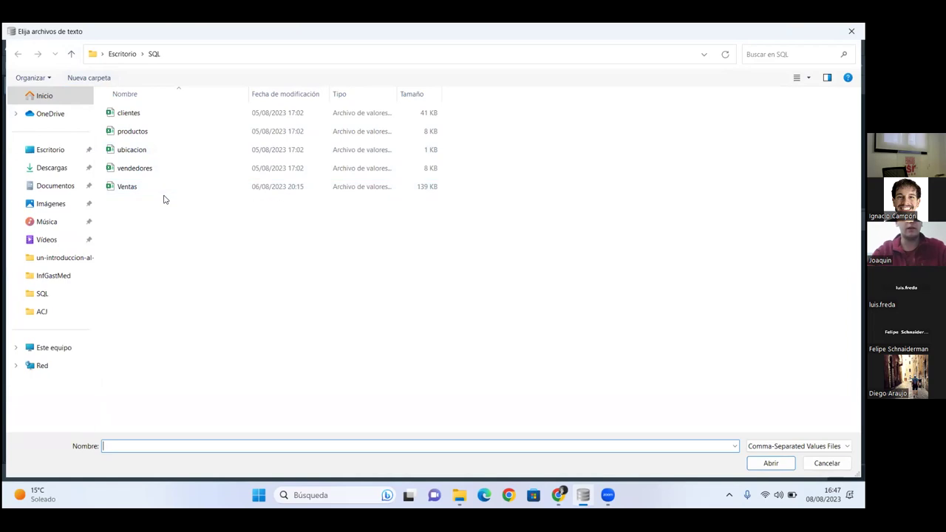
pyautogui.click(161, 154)
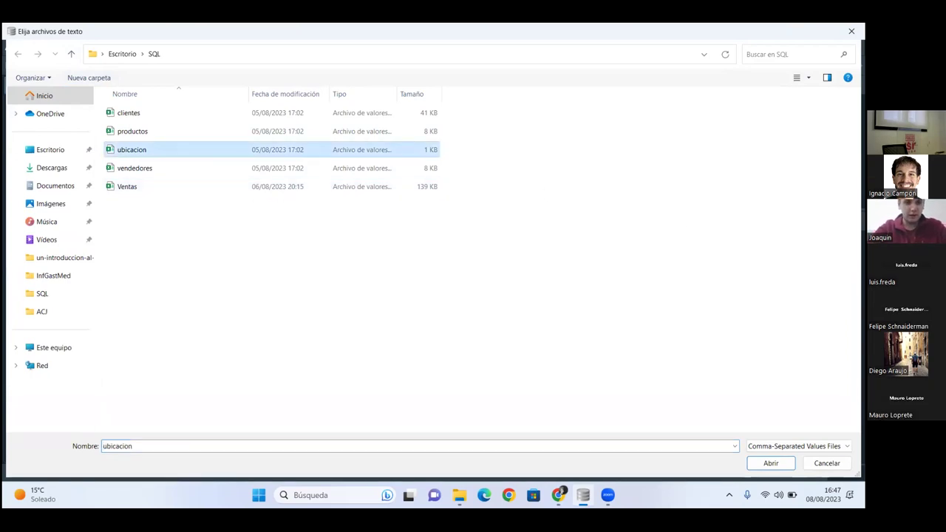
pyautogui.click(768, 464)
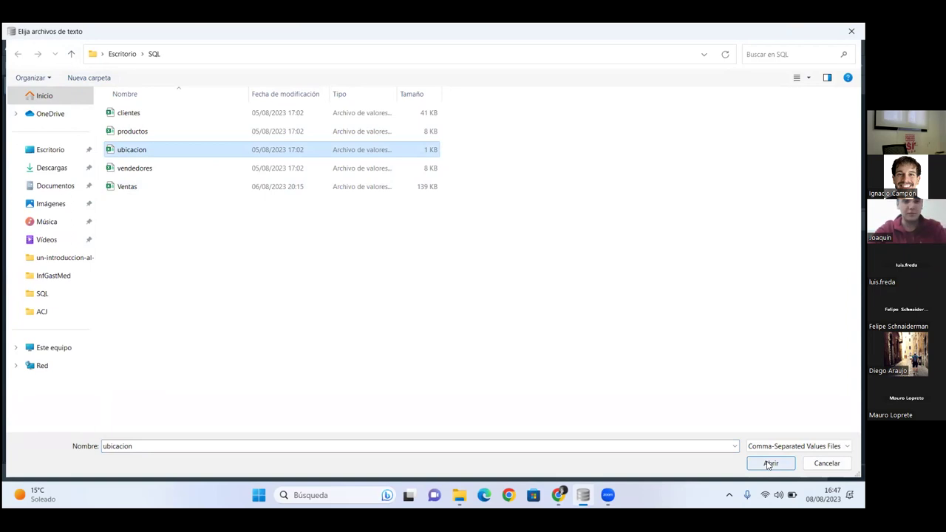
pyautogui.click(769, 465)
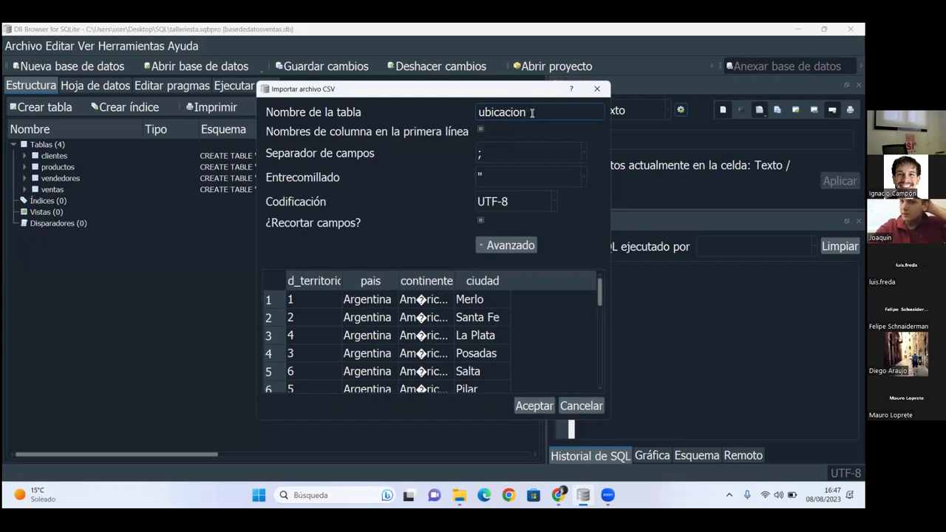
# - Try the comma as field separator for the ubicacion import and restore the semicolon
pyautogui.click(507, 152)
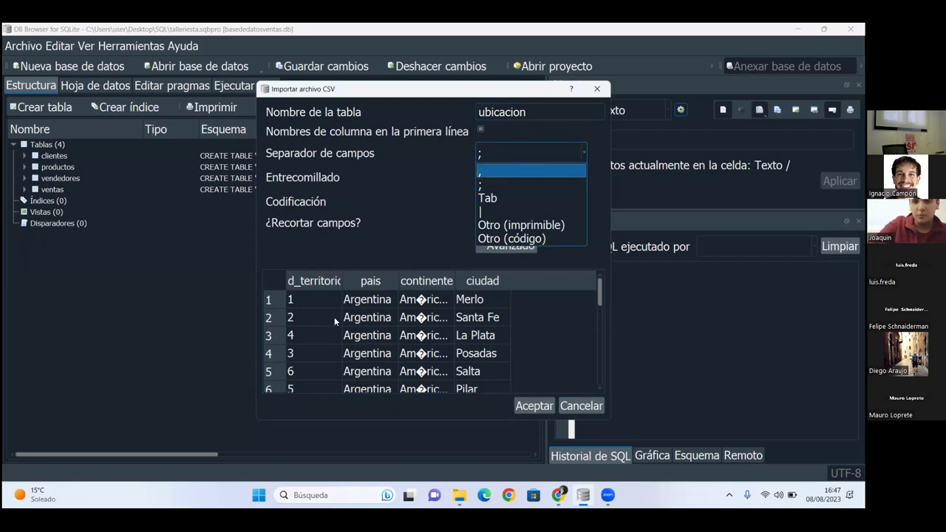
pyautogui.press('Return')
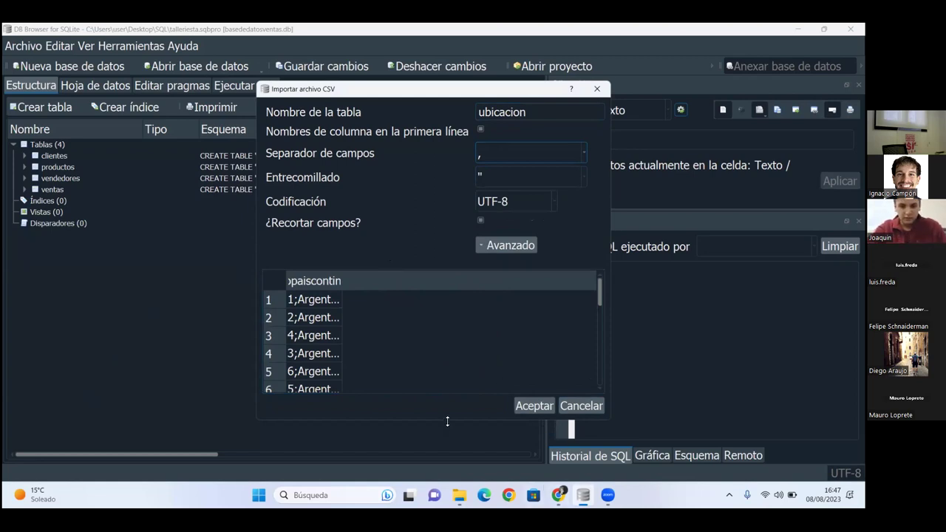
pyautogui.click(508, 150)
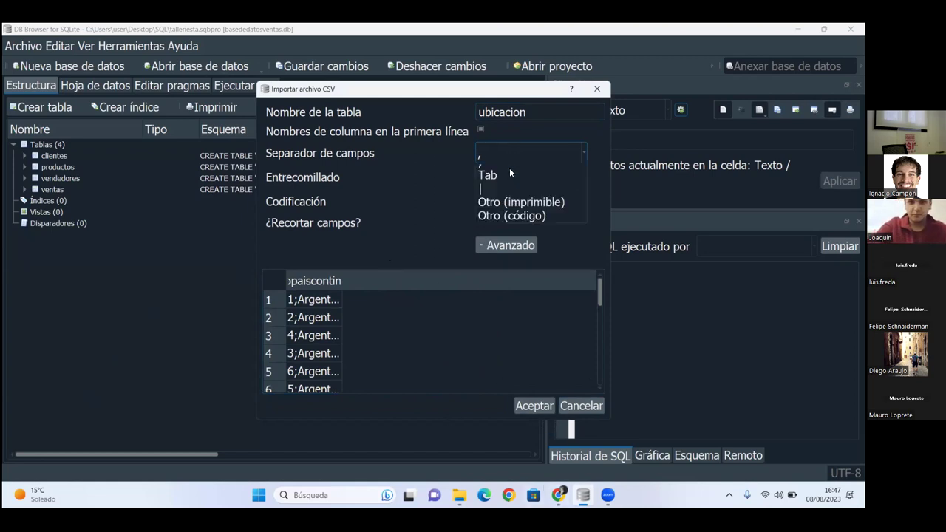
pyautogui.click(504, 180)
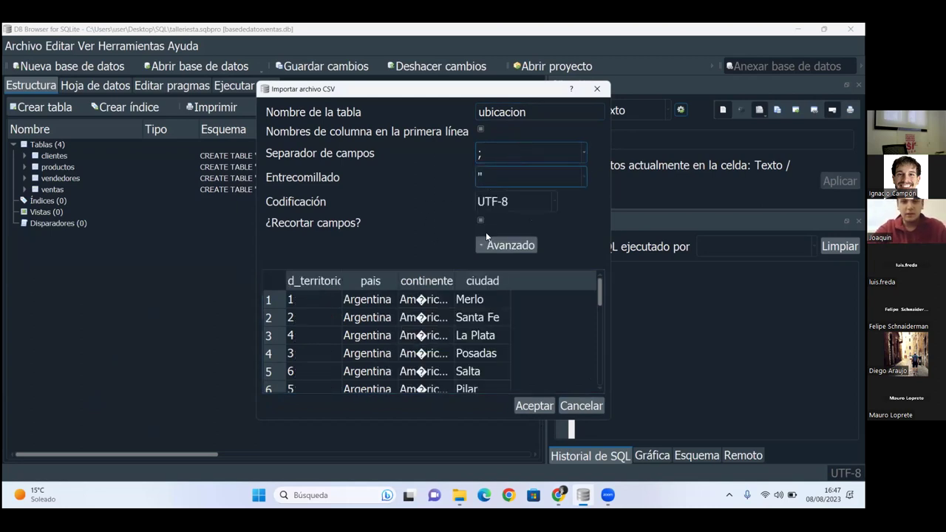
# - Preview the data without column names in the first line, re-enable that option and import the ubicacion table
pyautogui.click(482, 129)
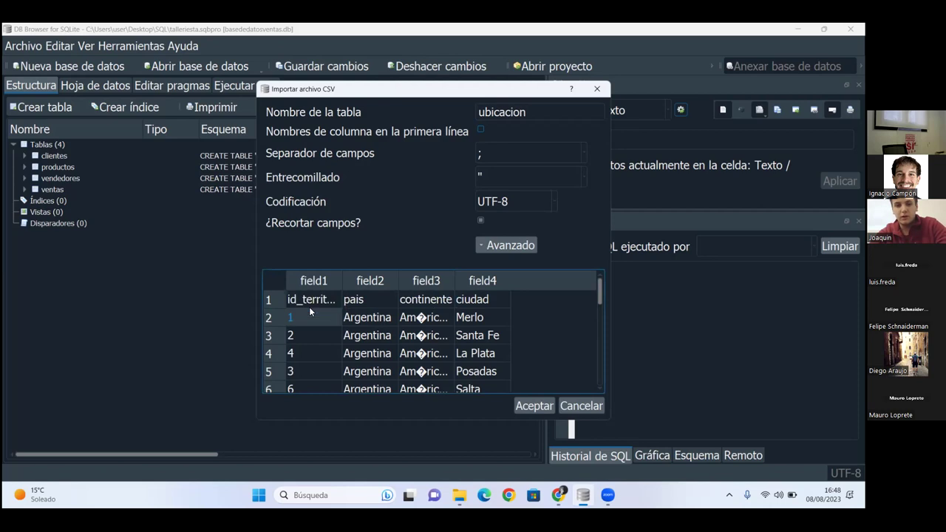
pyautogui.click(481, 130)
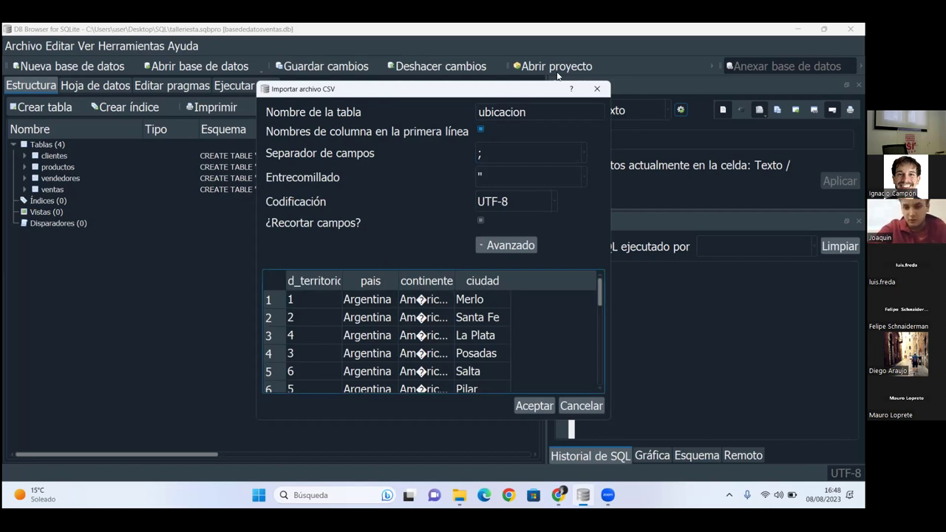
pyautogui.moveTo(482, 89); pyautogui.dragTo(431, 57)
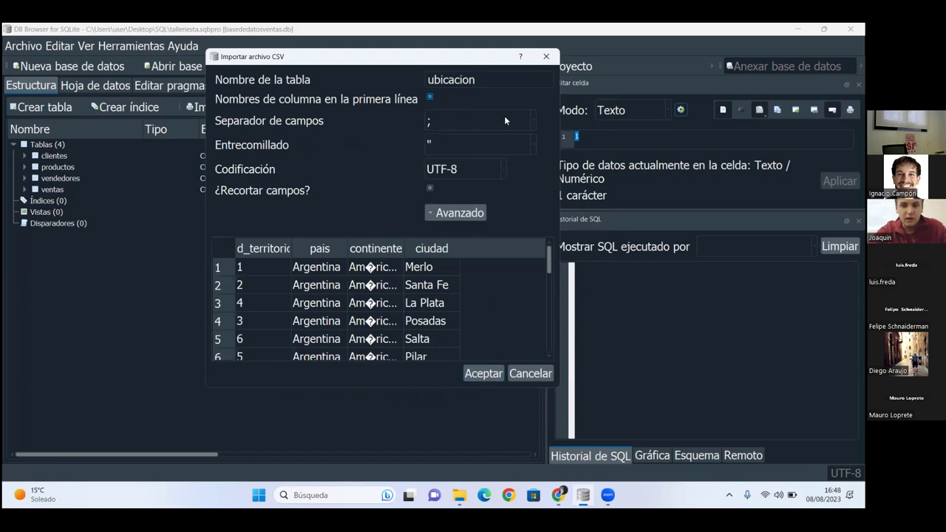
pyautogui.click(479, 374)
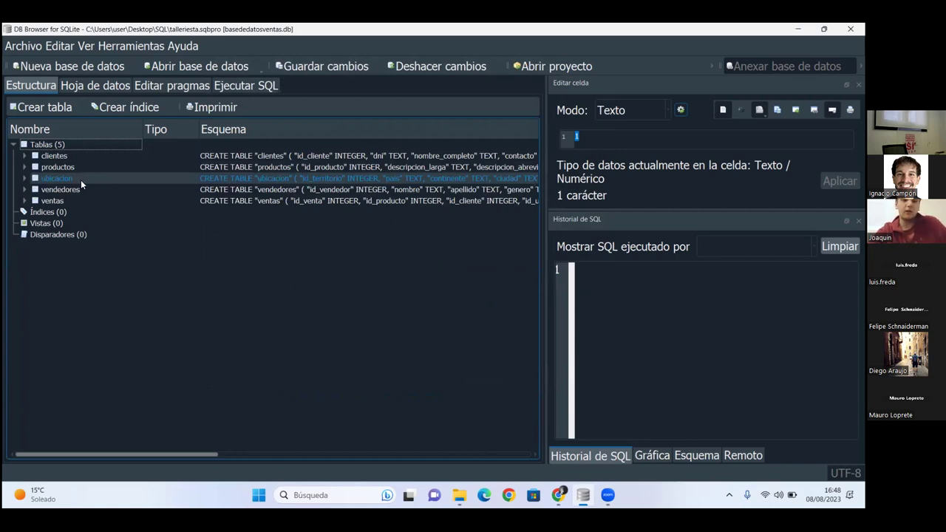
# - Return to the SQL scripts and bring up the medidas de resumen y aritmetica script
pyautogui.click(250, 87)
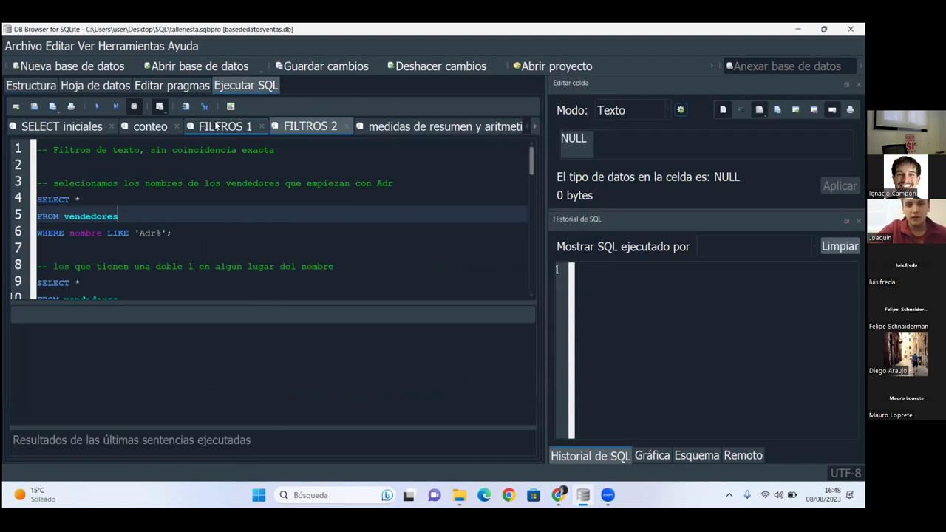
pyautogui.click(359, 306)
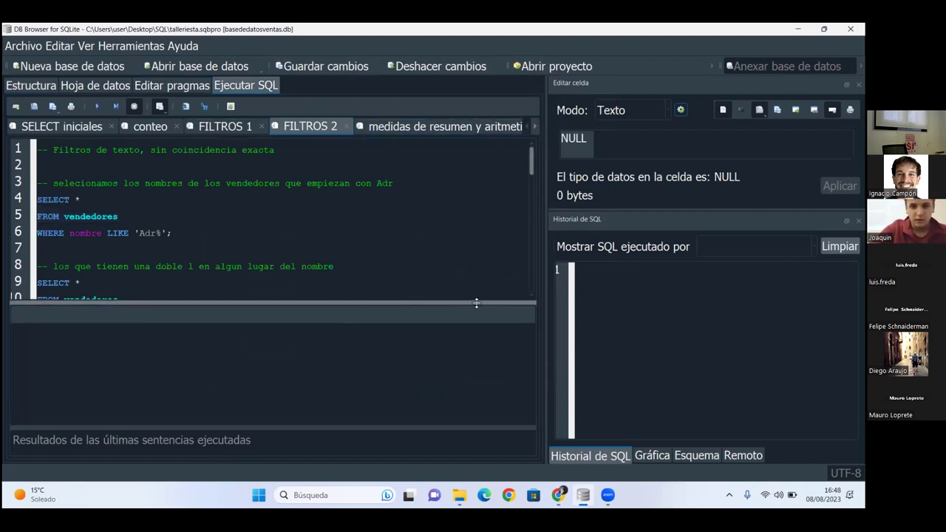
pyautogui.click(536, 128)
pyautogui.click(536, 127)
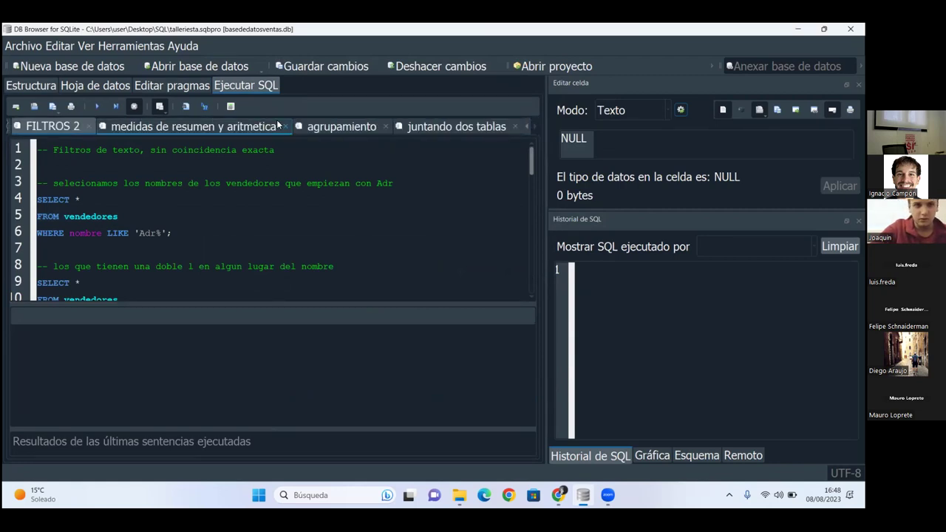
pyautogui.click(252, 127)
pyautogui.click(369, 127)
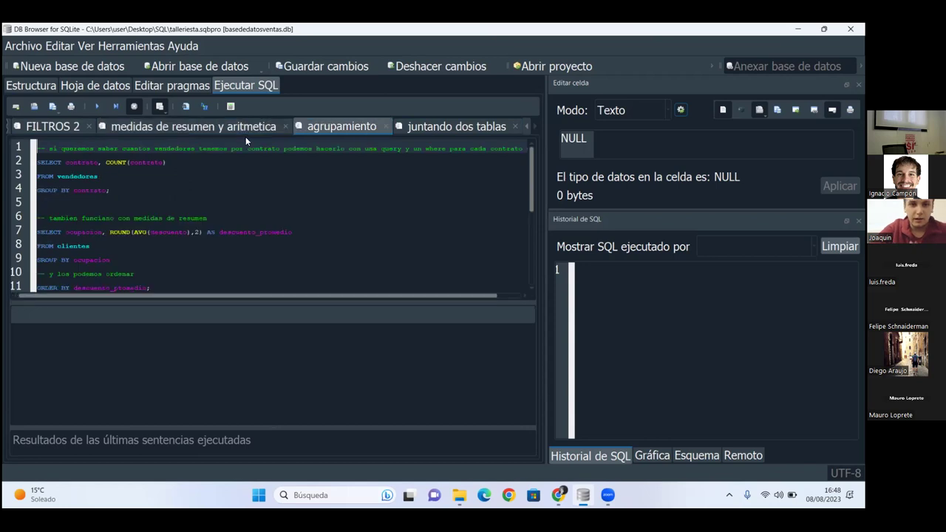
pyautogui.click(225, 128)
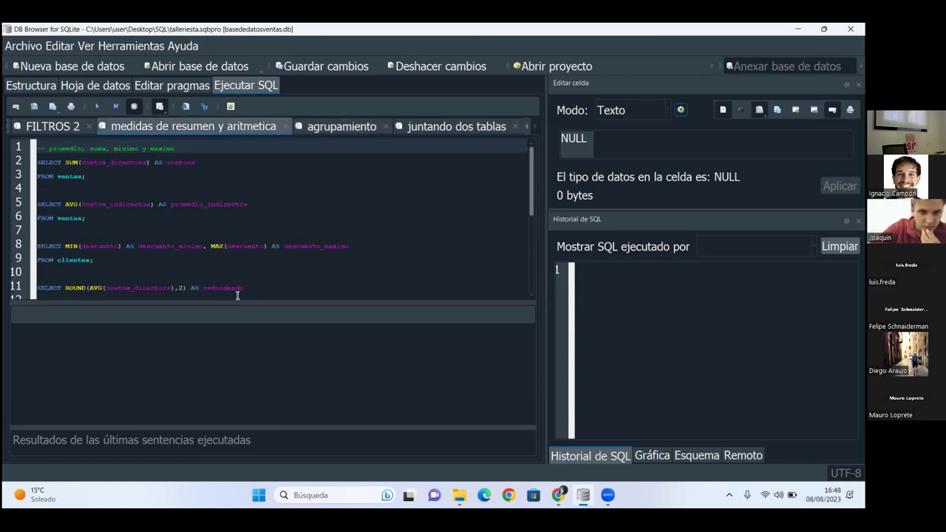
pyautogui.moveTo(241, 298); pyautogui.dragTo(236, 304)
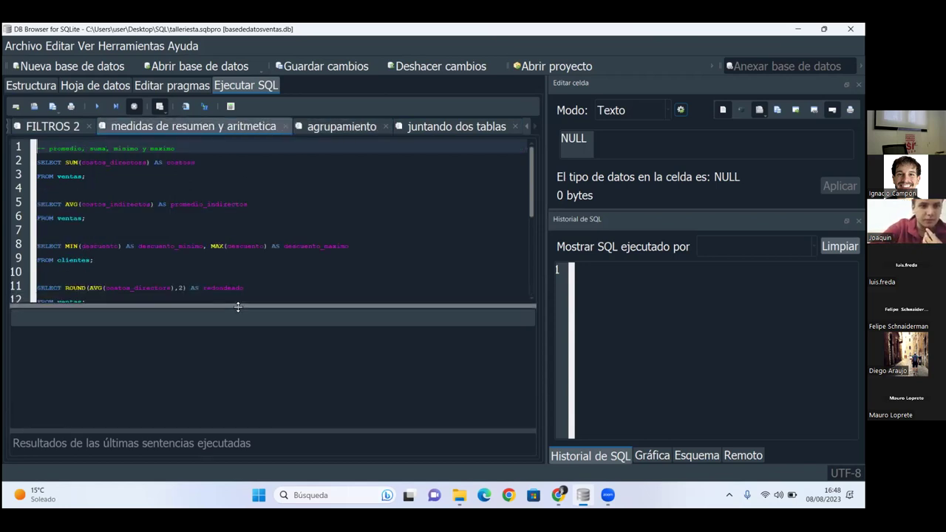
# - Examine the valor_unidad*cantidad AS costo_total query near the script's end, with the editor text enlarged
pyautogui.scroll(-4, 215, 185)
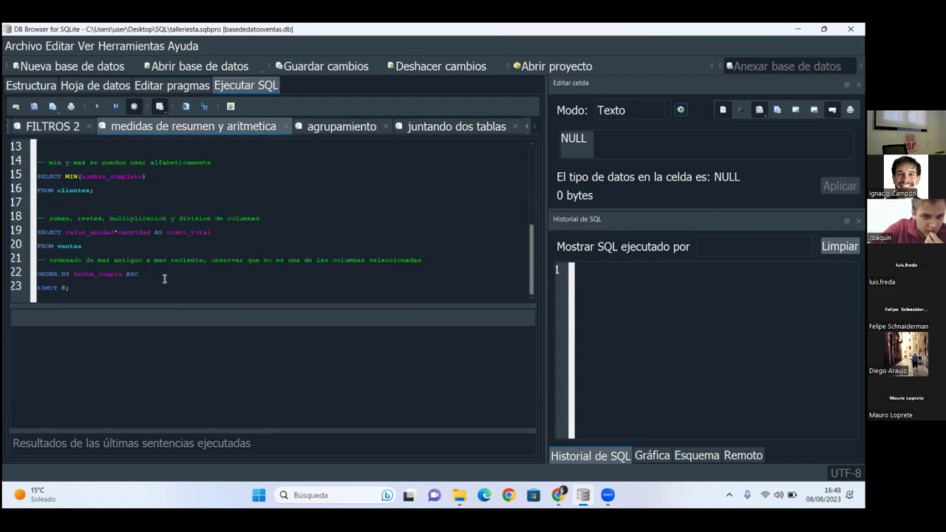
pyautogui.hotkey('ctrl', 'End')
pyautogui.press('Up')
pyautogui.press('Up')
pyautogui.press('Up')
pyautogui.click(171, 230)
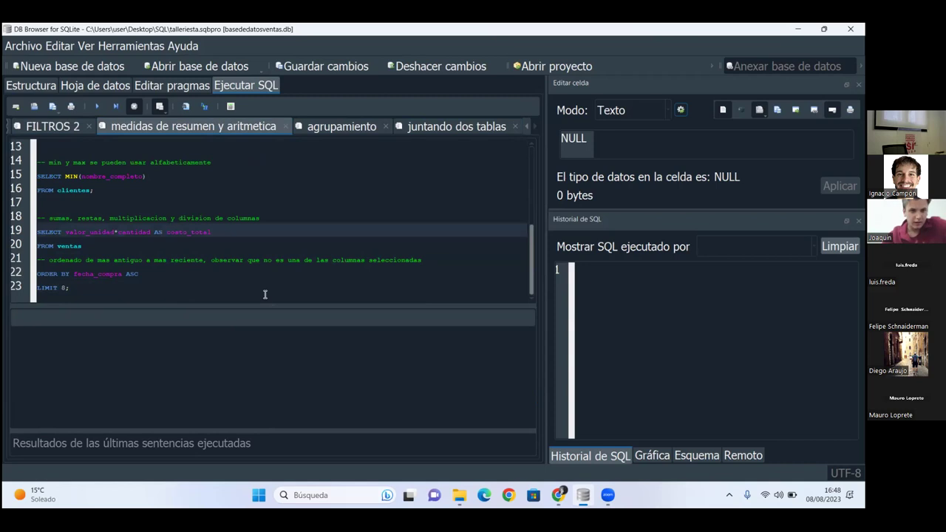
pyautogui.scroll(2, 219, 254)
pyautogui.click(137, 243)
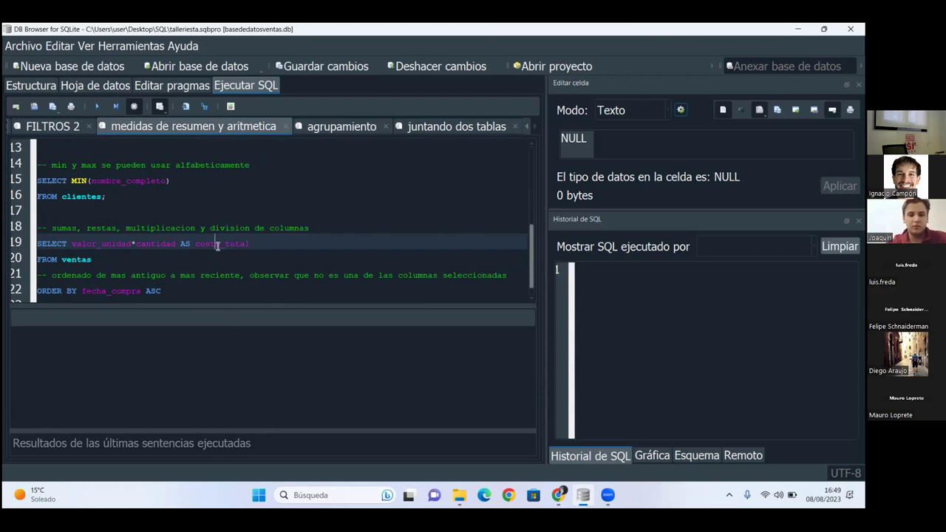
# - Rename the column alias of the valor_unidad*cantidad query to ingreso_total
pyautogui.moveTo(219, 244); pyautogui.dragTo(198, 244)
pyautogui.hotkey('shift', 'Left')
pyautogui.write('ingreso')
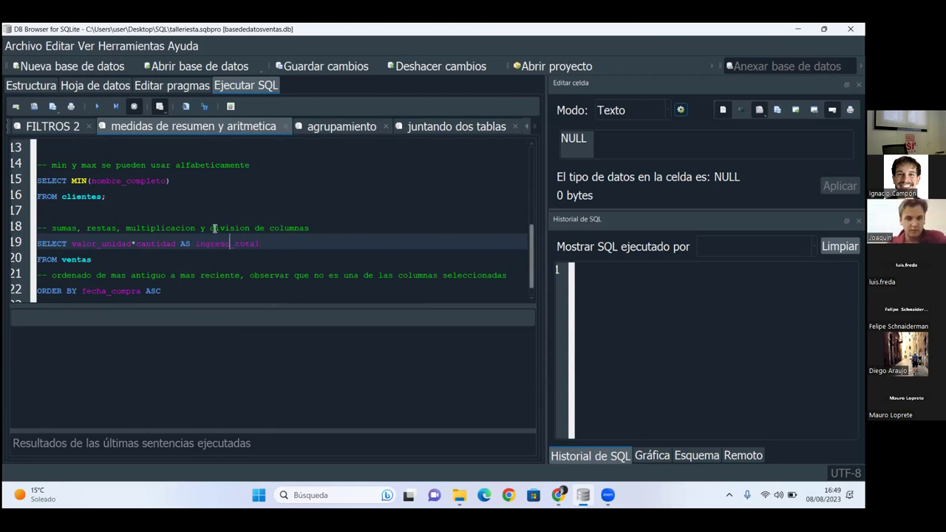
# - Execute the medidas de resumen y aritmetica script and review the ingreso_total rows, ordered by fecha_compra and limited to 8
pyautogui.scroll(-1, 163, 259)
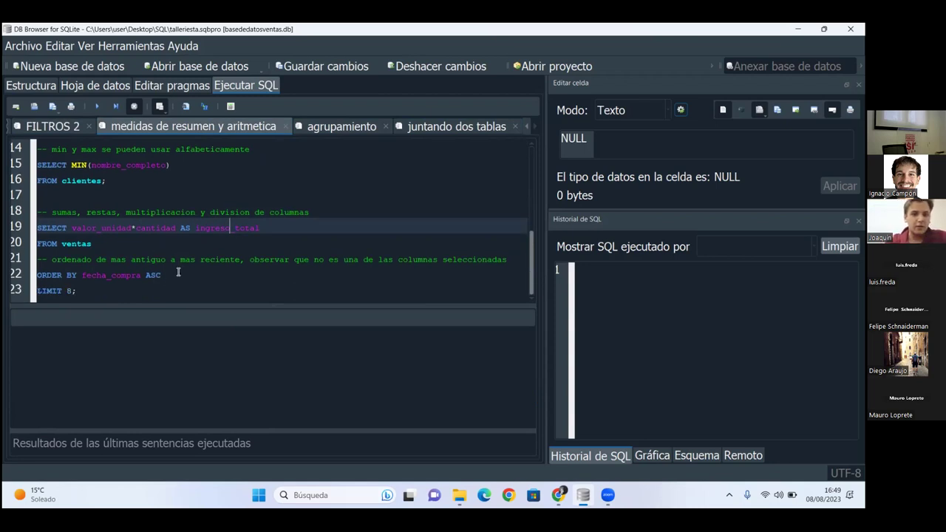
pyautogui.click(179, 272)
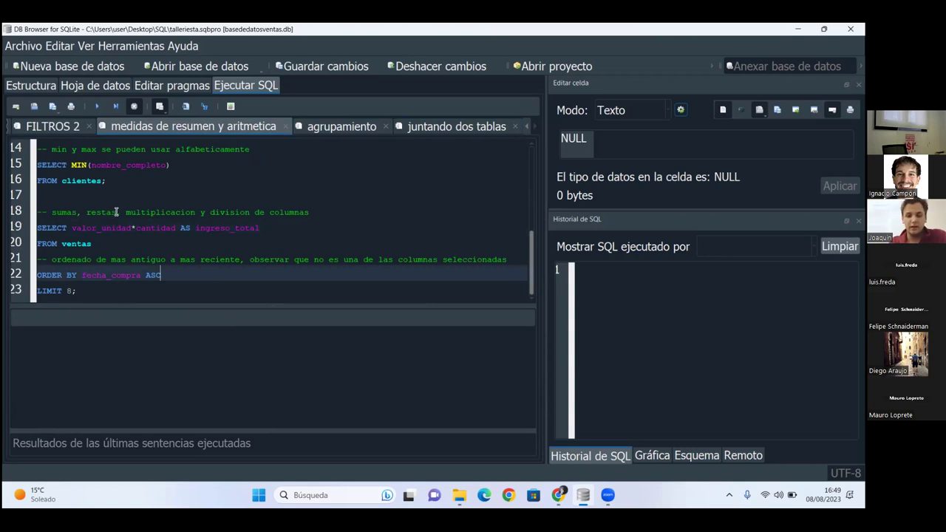
pyautogui.press('Up')
pyautogui.press('Down')
pyautogui.press('Down')
pyautogui.press('Up')
pyautogui.press('Up')
pyautogui.press('Up')
pyautogui.press('Up')
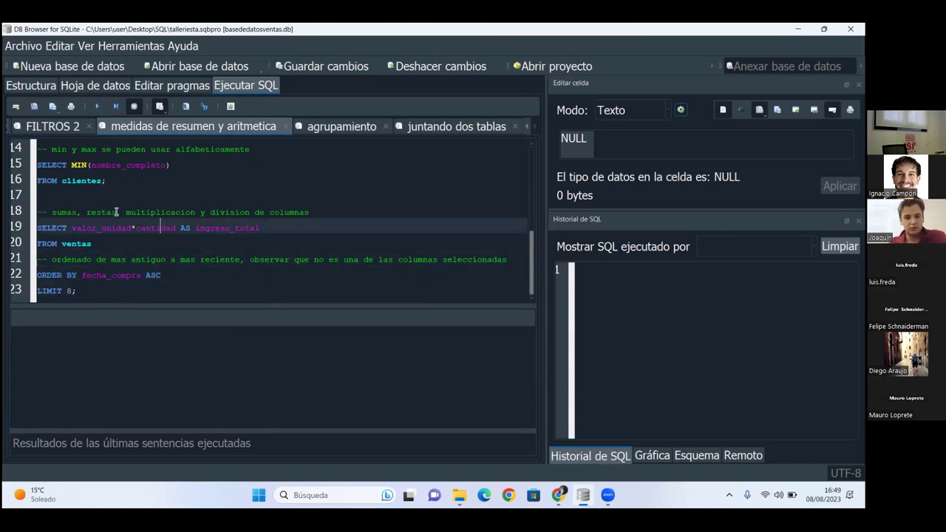
pyautogui.hotkey('ctrl', 'Return')
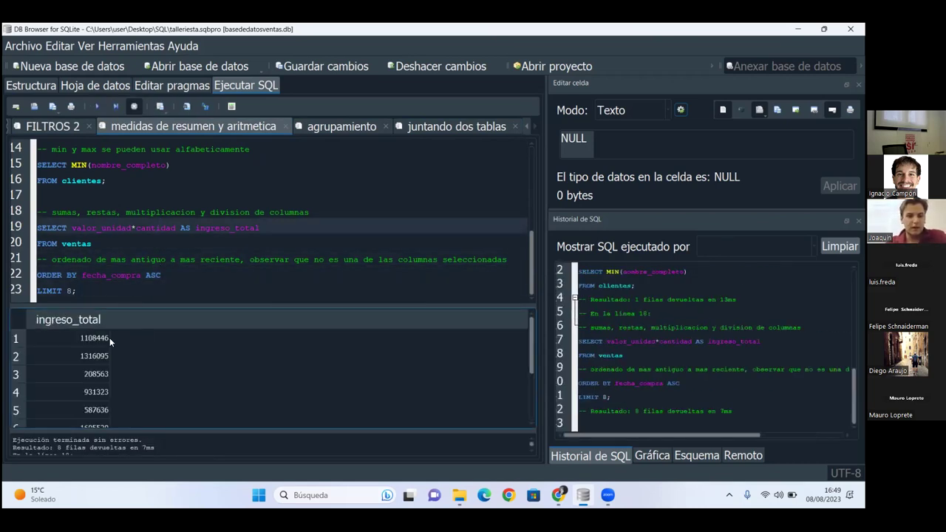
pyautogui.click(108, 338)
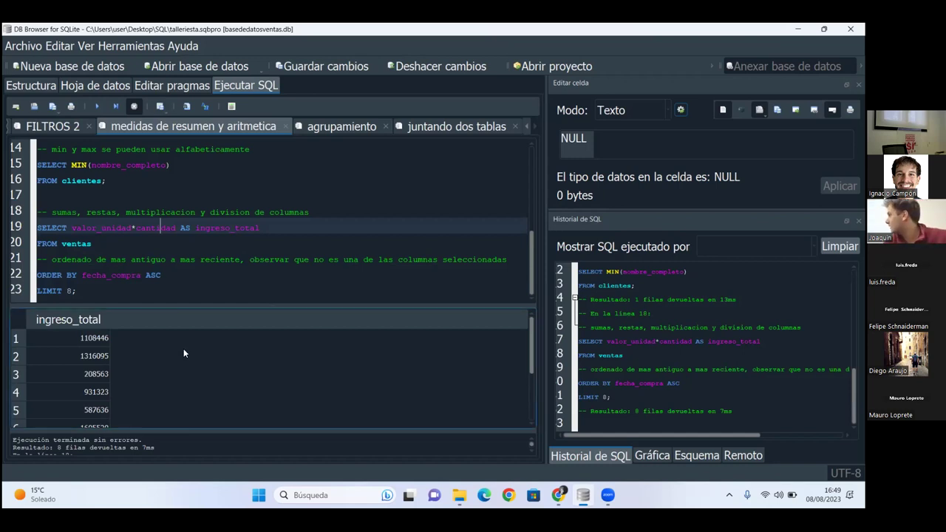
pyautogui.scroll(-1, 153, 353)
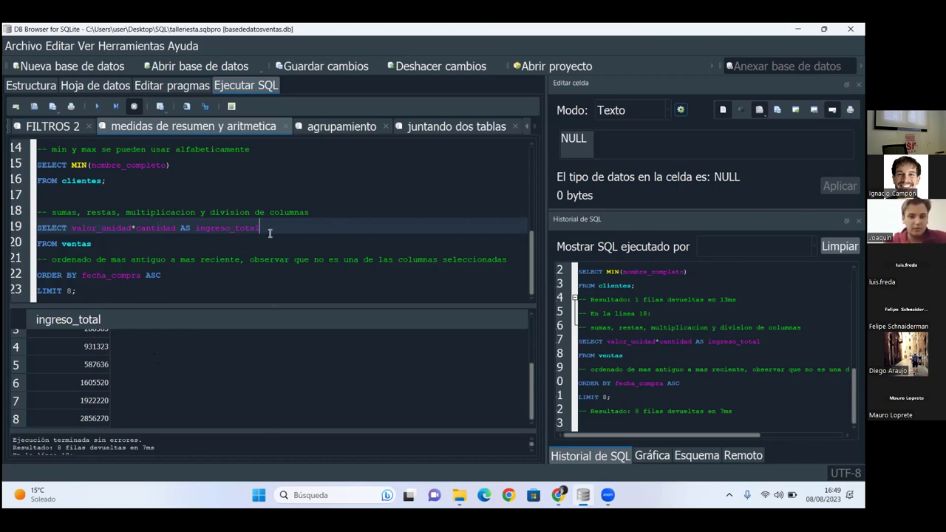
# - Switch to the FILTROS 2 script, go to the vendedores query with apellido LIKE '%on' and LIMIT 5, and execute the script
pyautogui.scroll(5, 81, 219)
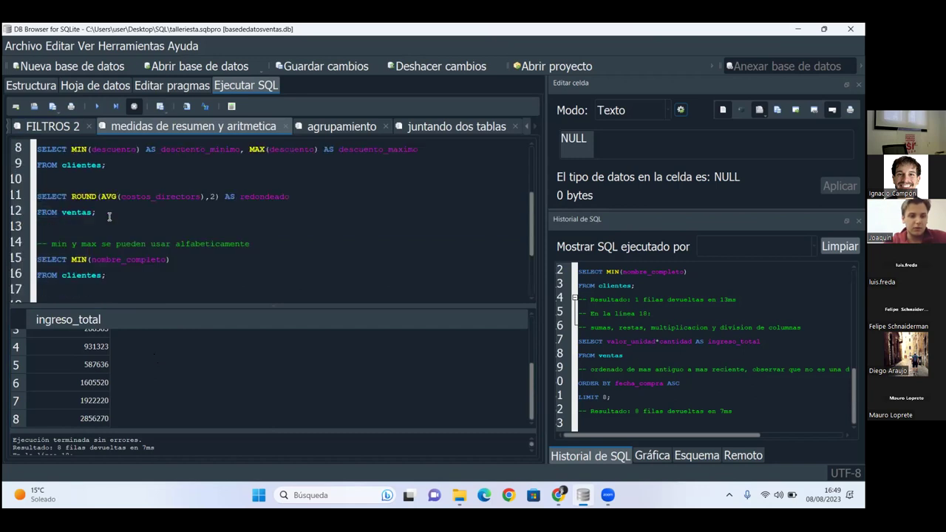
pyautogui.click(66, 126)
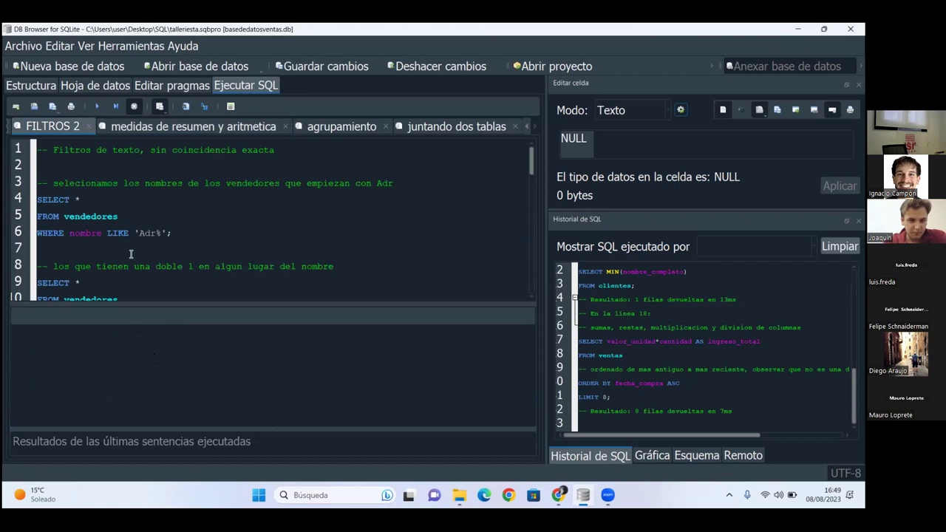
pyautogui.scroll(-5, 132, 244)
pyautogui.scroll(1, 130, 247)
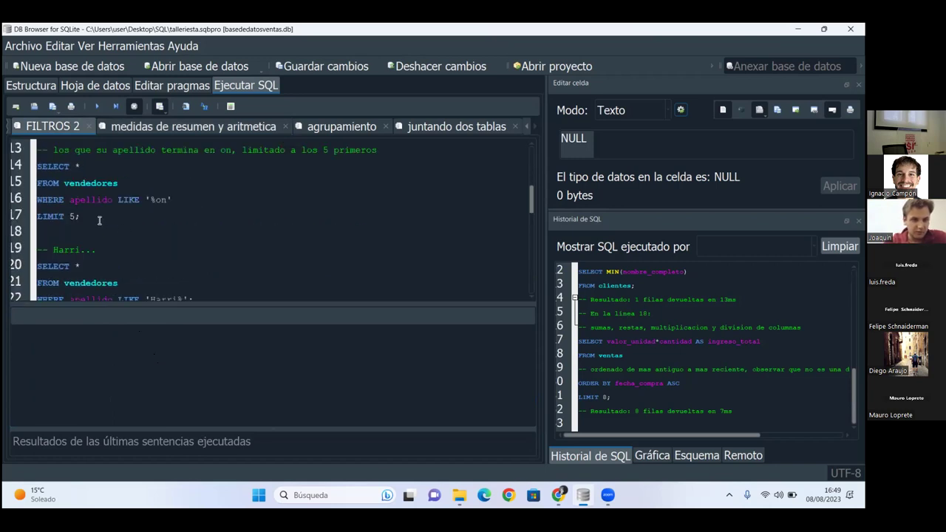
pyautogui.scroll(1, 99, 221)
pyautogui.click(136, 220)
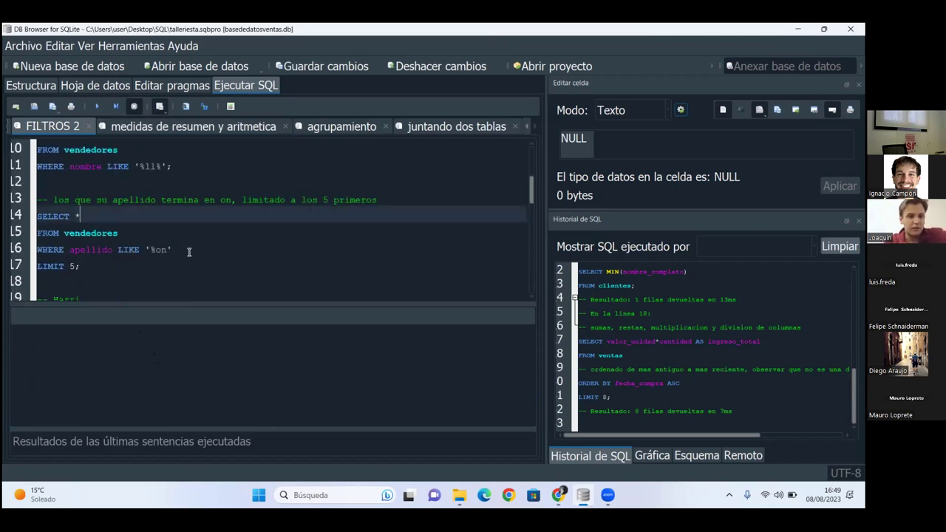
pyautogui.press('Down')
pyautogui.press('Down')
pyautogui.press('End')
pyautogui.click(128, 212)
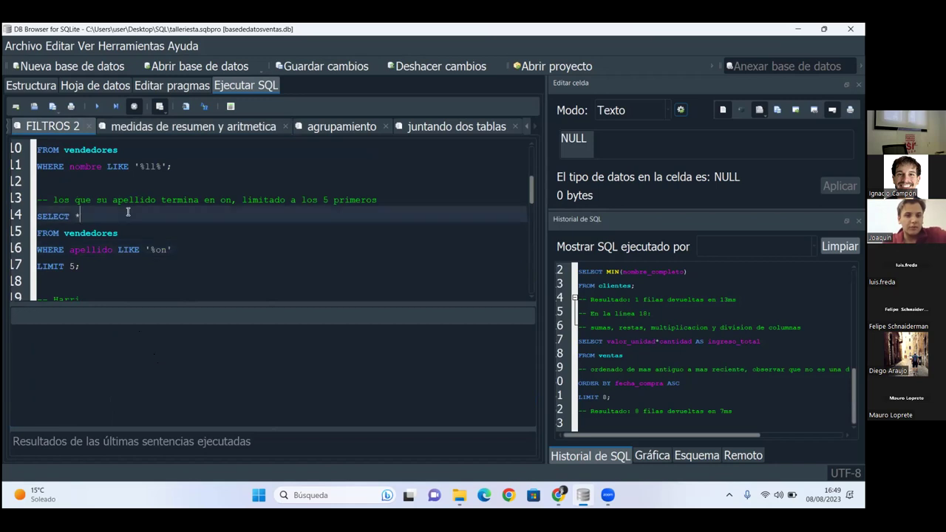
pyautogui.hotkey('ctrl', 'Return')
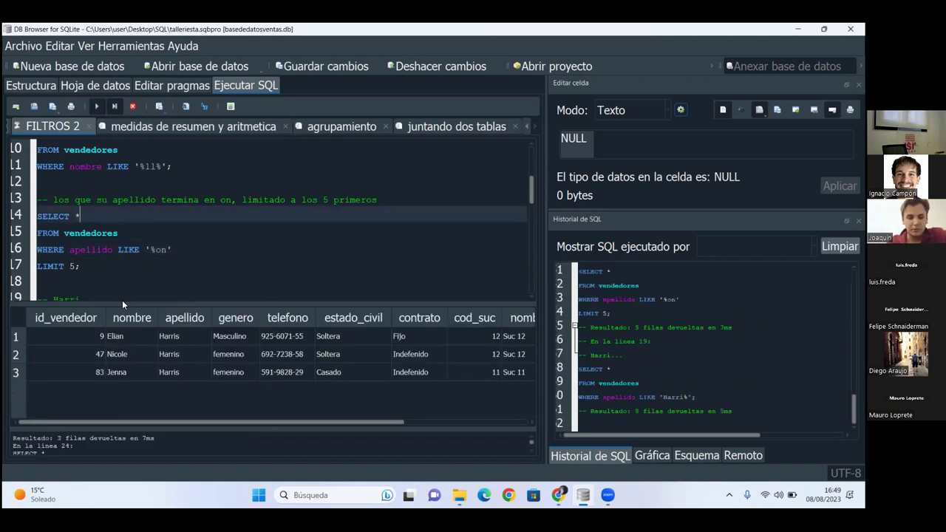